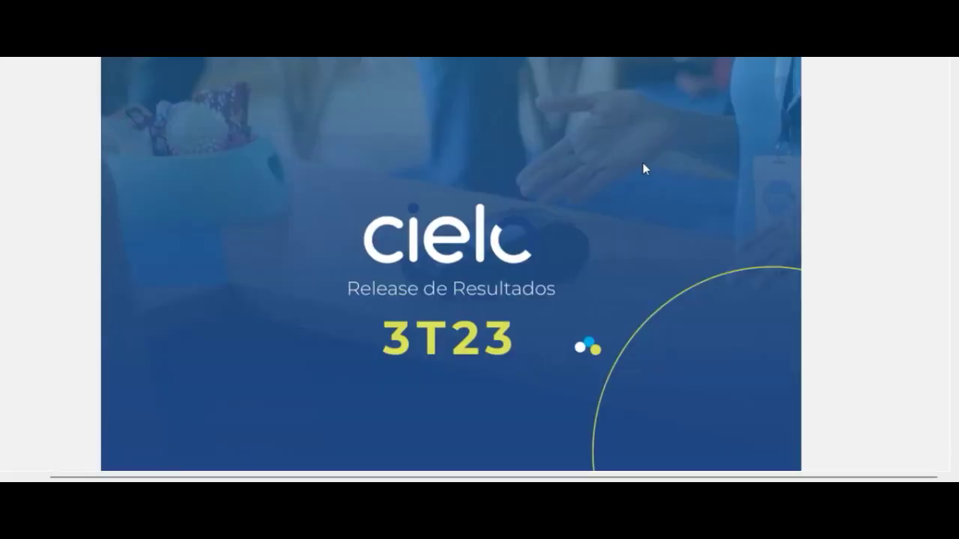
Step: Examine the CIEL3 row's prices and variations for the periods starting 1/1/23 and 10/31/22 in the stock quotes sheet
scroll(546, 252, down, 10)
scroll(546, 253, down, 10)
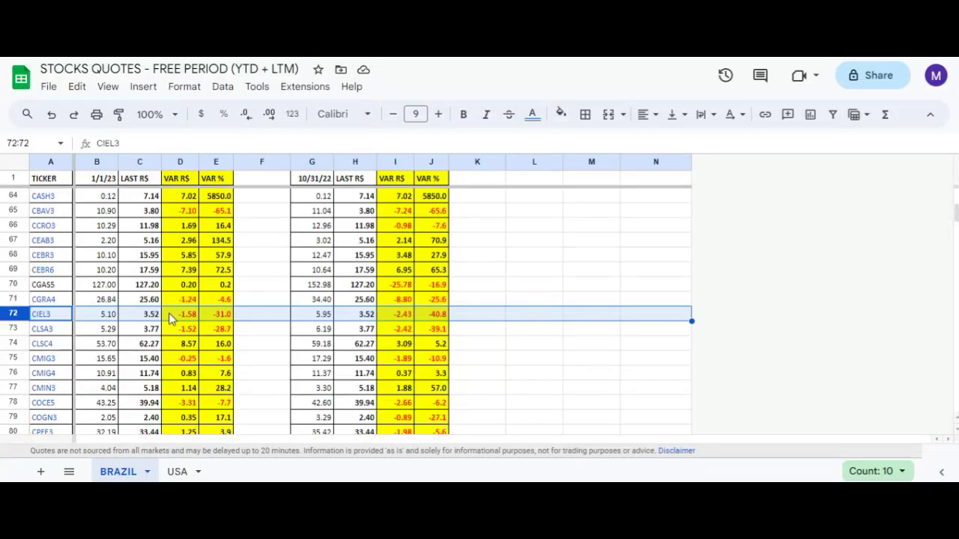
click(98, 321)
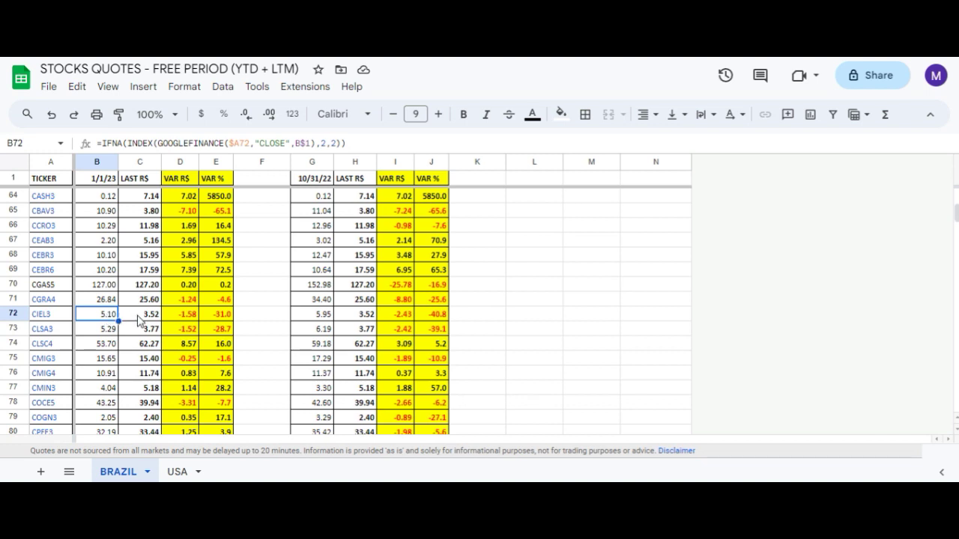
click(138, 320)
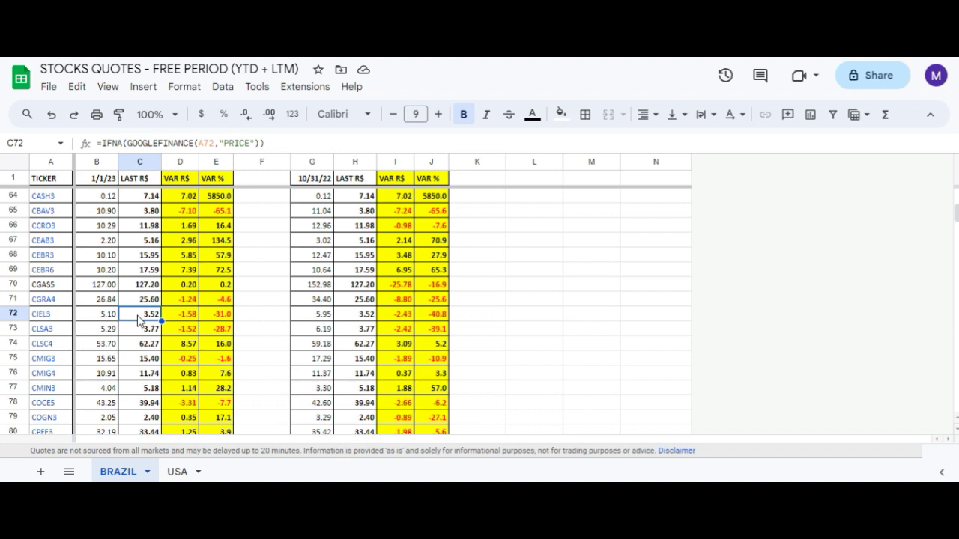
click(185, 316)
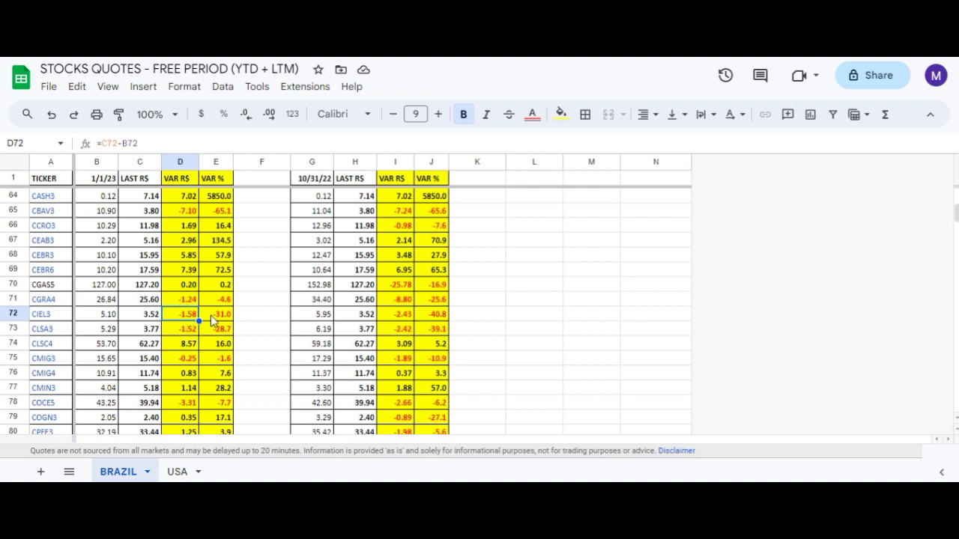
click(211, 314)
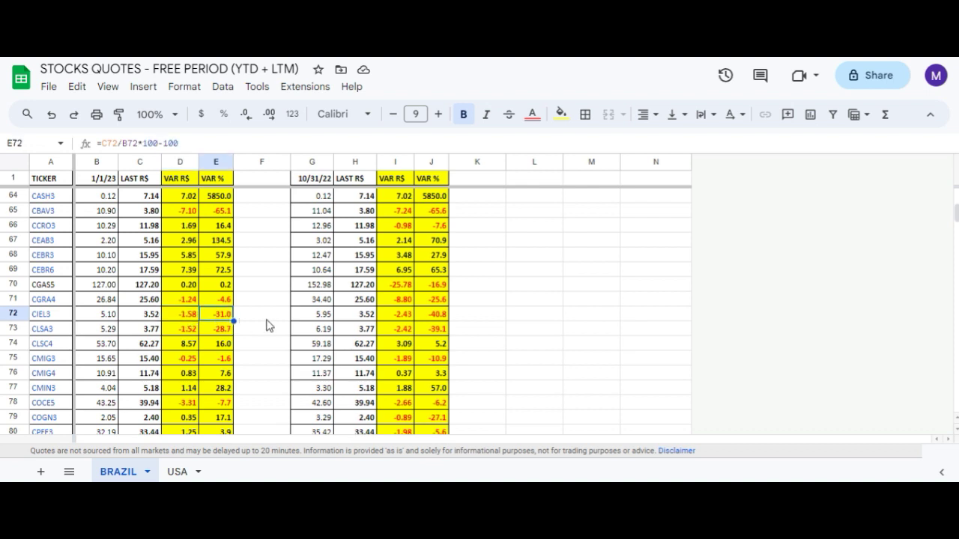
click(310, 318)
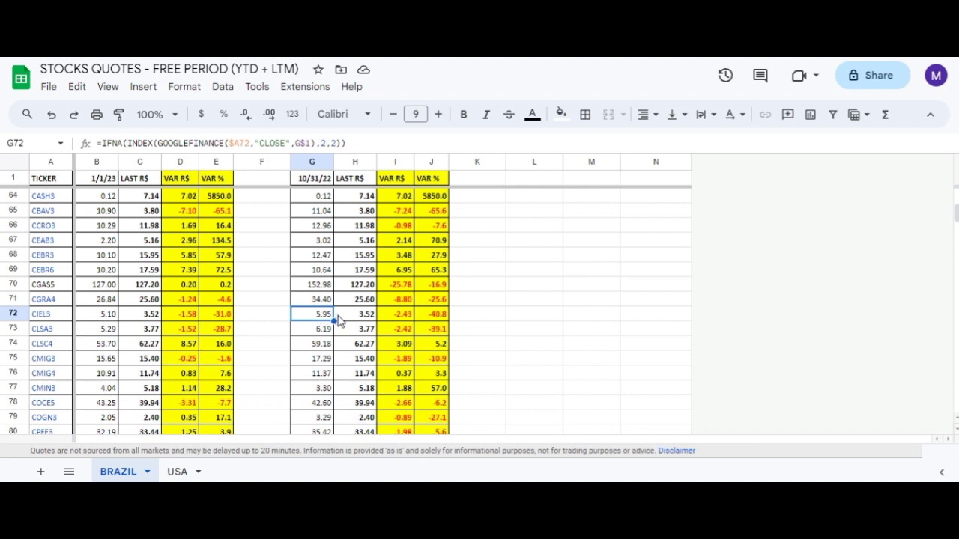
click(343, 321)
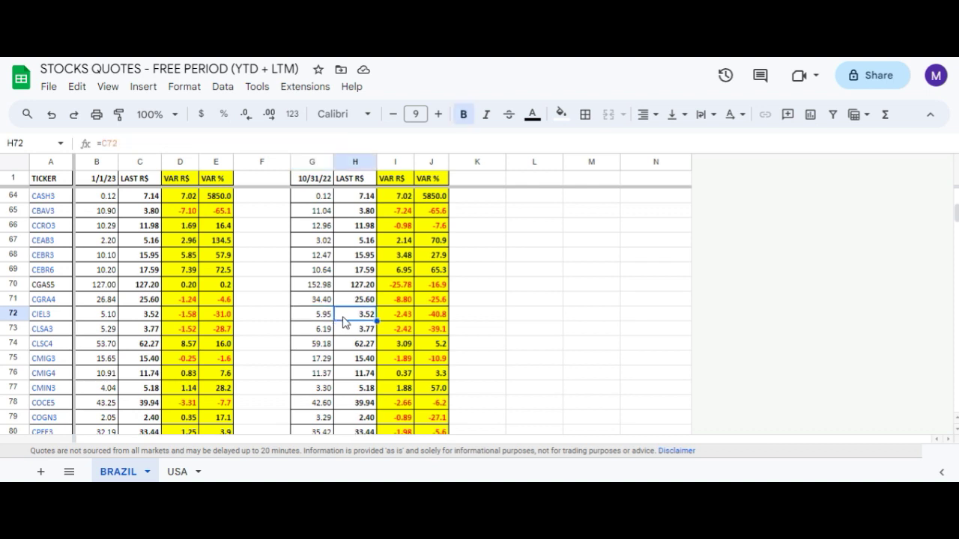
click(390, 322)
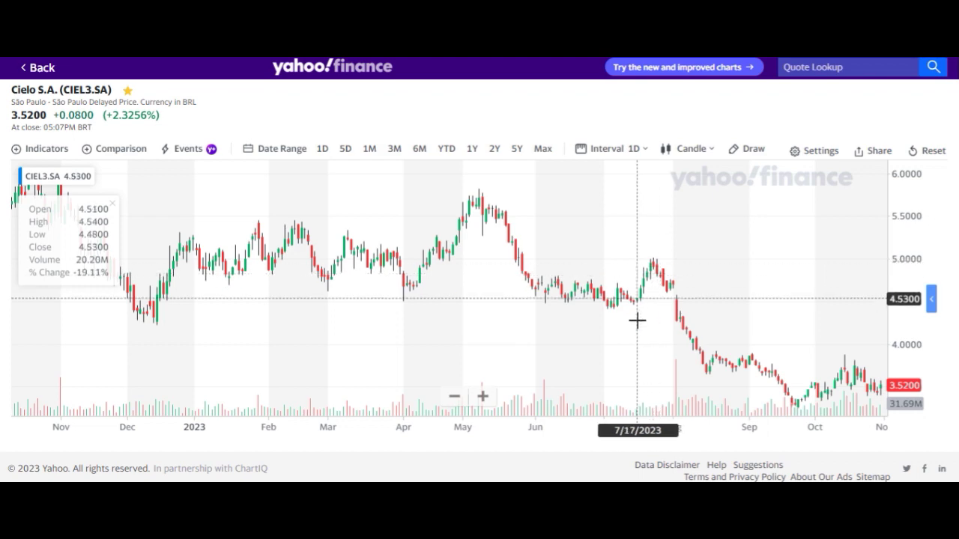
Step: Widen the Cielo (CIEL3.SA) Yahoo Finance chart to several years and set its interval to 1 week
scroll(637, 321, down, 5)
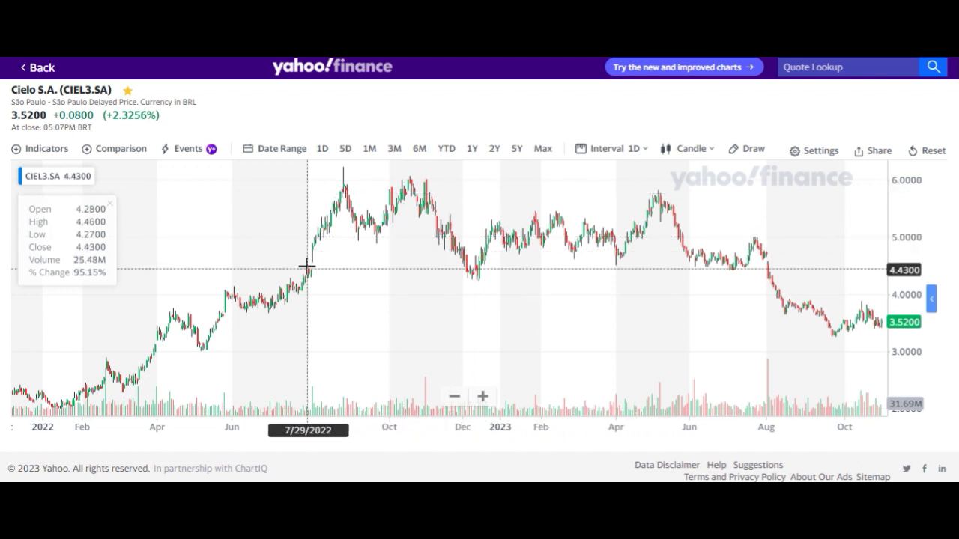
scroll(300, 317, down, 5)
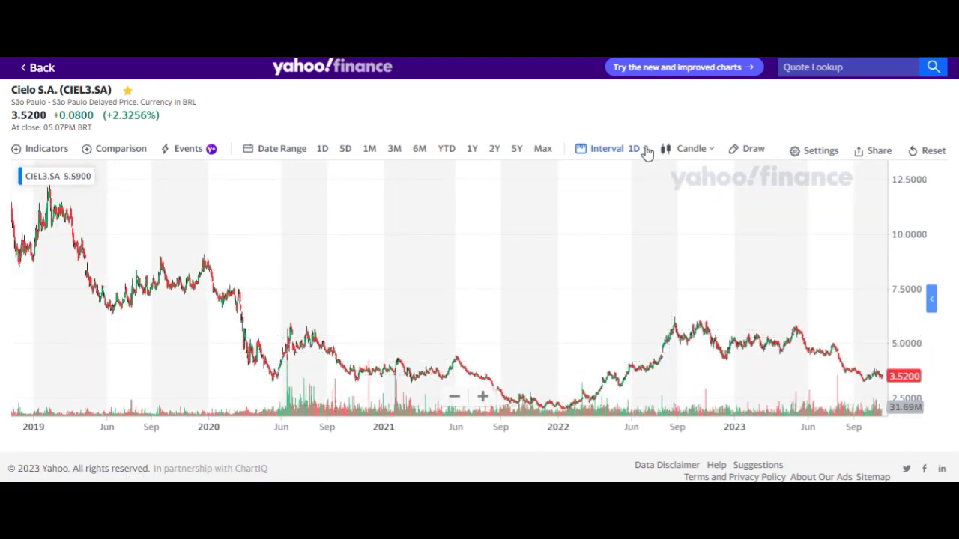
click(608, 150)
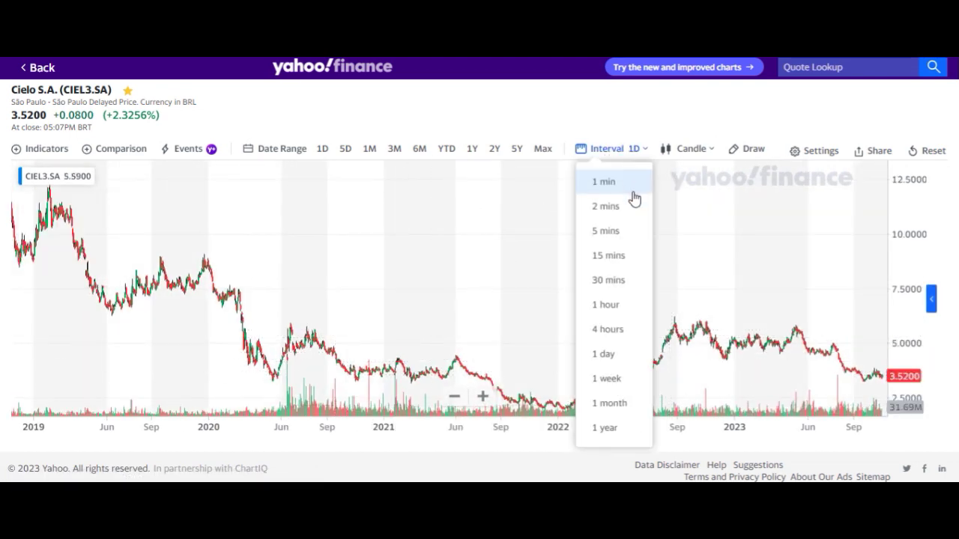
click(607, 379)
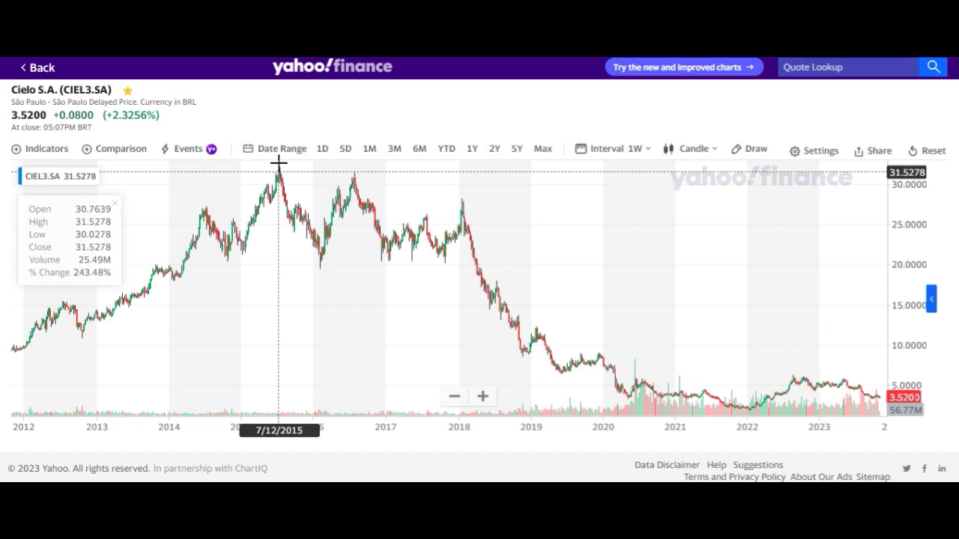
Step: Examine Cielo's full weekly price history, including the 2015 and 2016 peaks, and the stretch from mid-2020 to 2023
scroll(287, 225, down, 5)
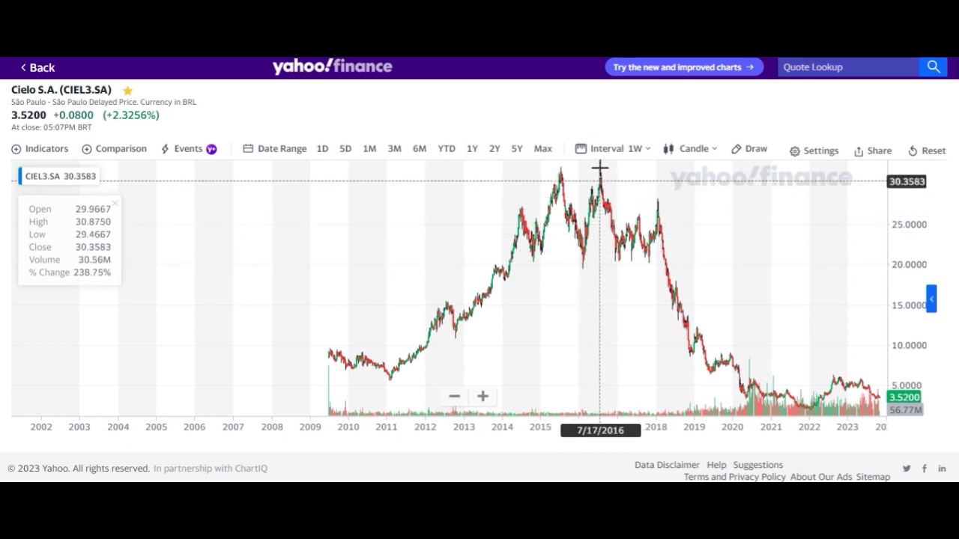
scroll(579, 180, up, 3)
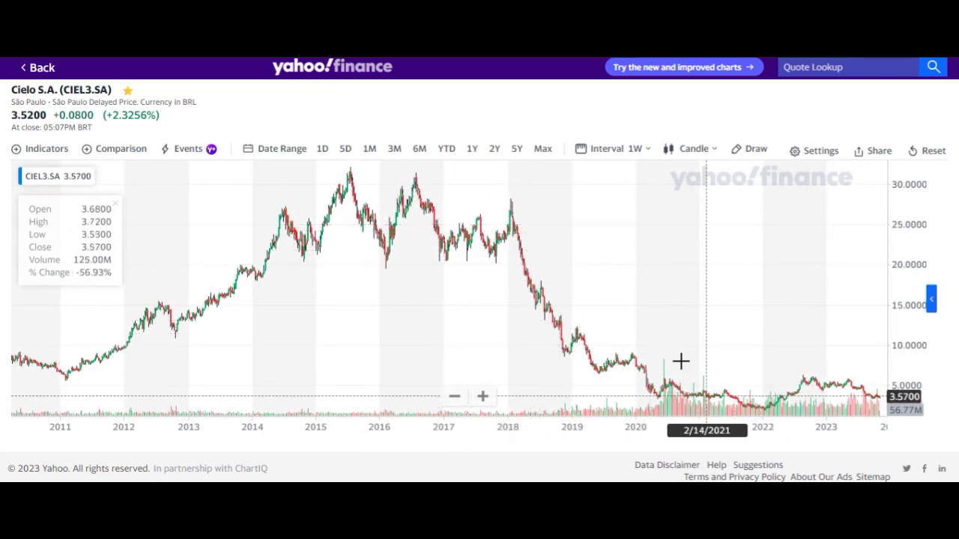
scroll(726, 312, up, 5)
scroll(726, 313, up, 1)
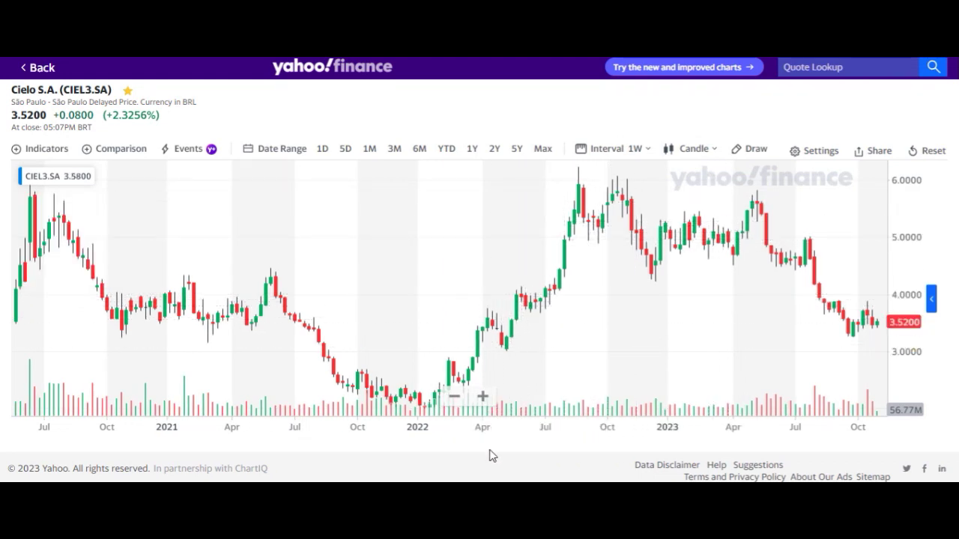
Step: Switch to the Excel results workbook and look over the CIEL quarterly and nine-month comparison tables on the YT sheet
key(alt+Tab)
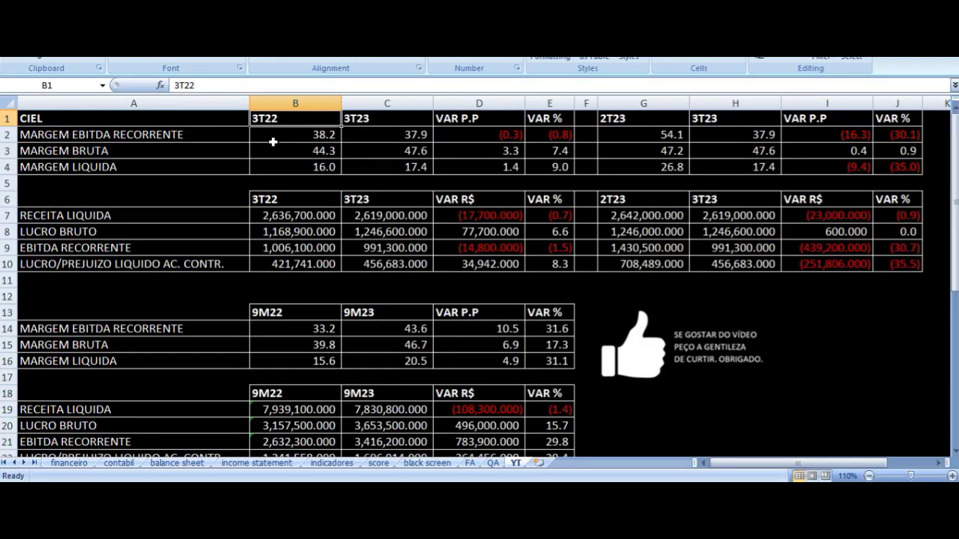
click(229, 135)
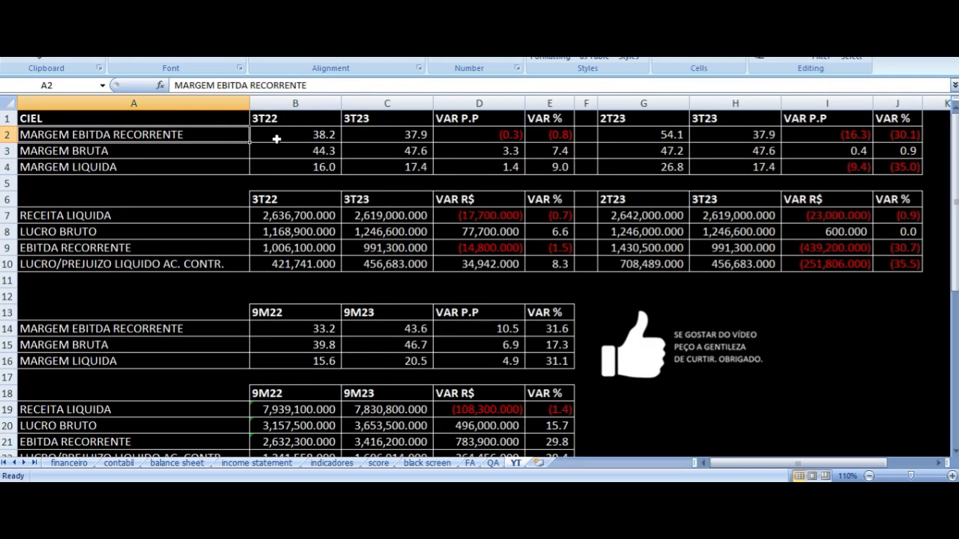
click(310, 102)
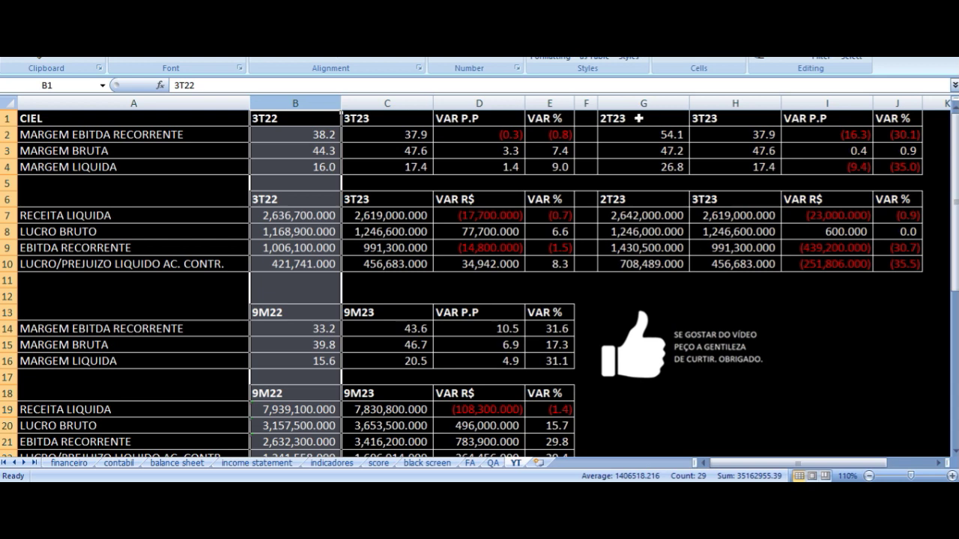
click(374, 344)
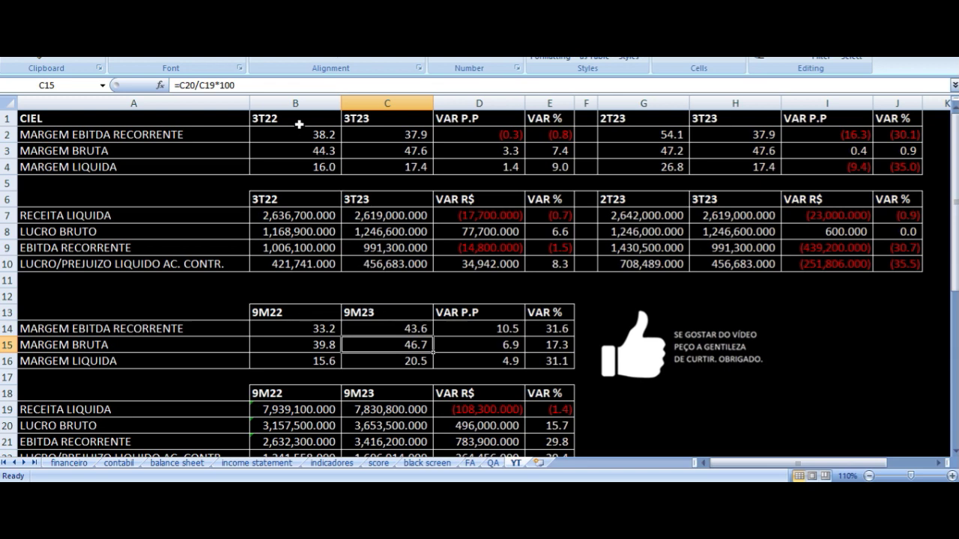
click(682, 352)
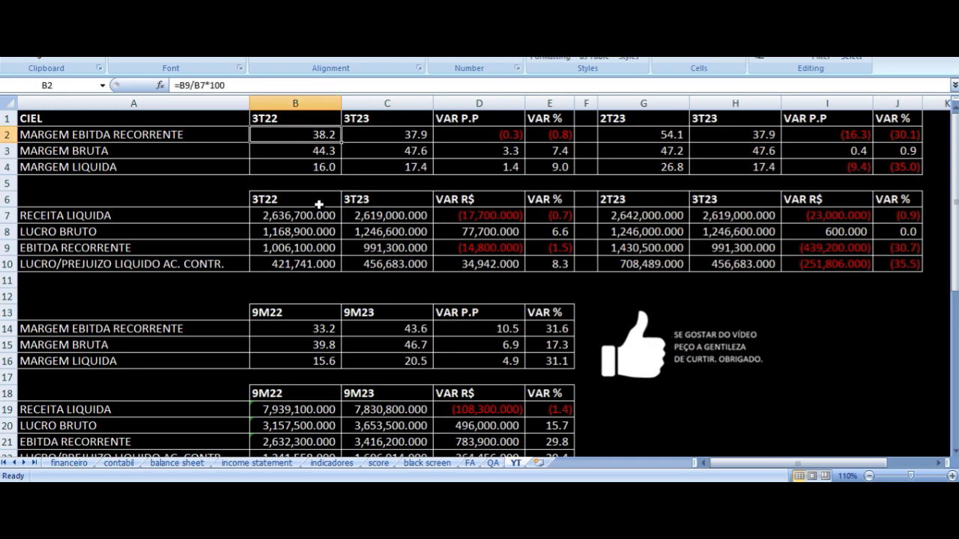
Step: Review the MARGEM EBITDA RECORRENTE row from 3T22 to 3T23, including its VAR P.P and VAR % cells
key(Left)
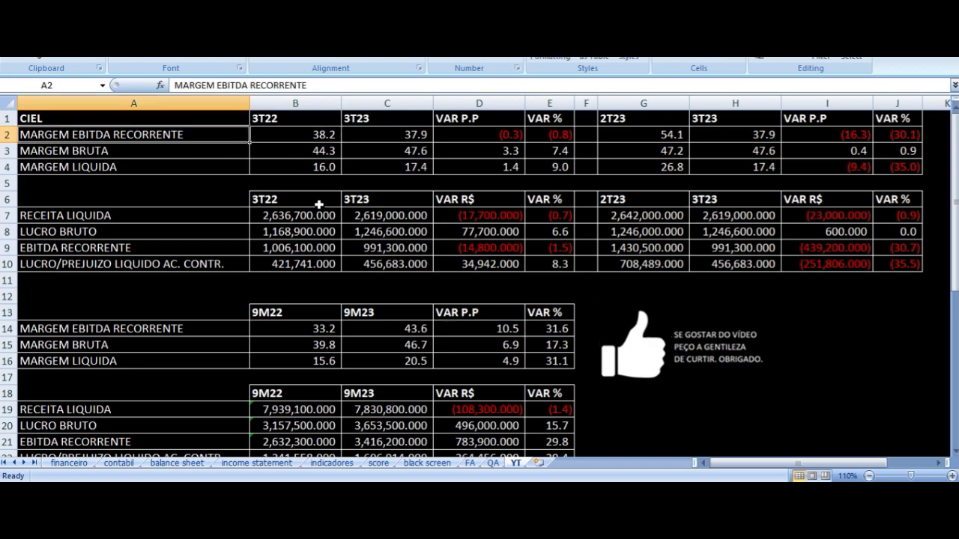
key(Right)
key(Up)
key(Down)
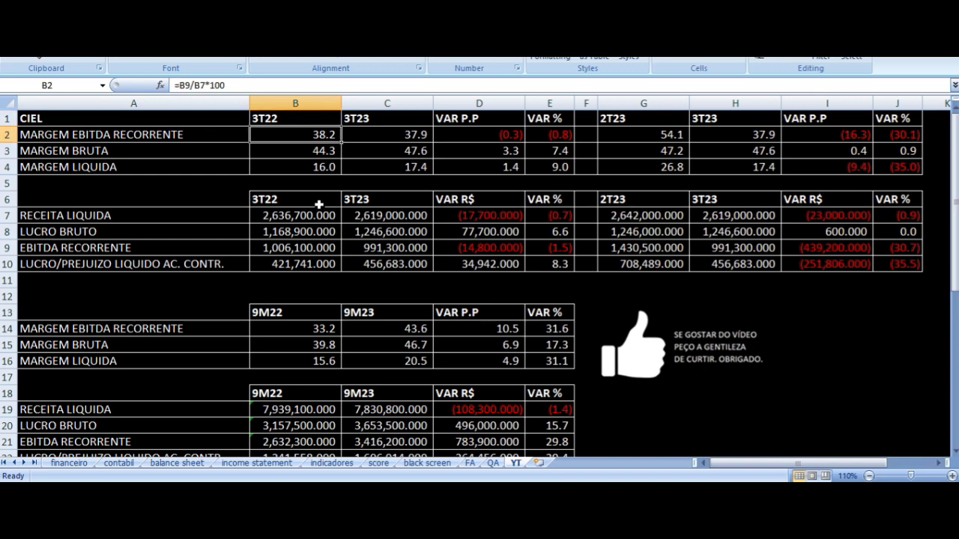
key(Right)
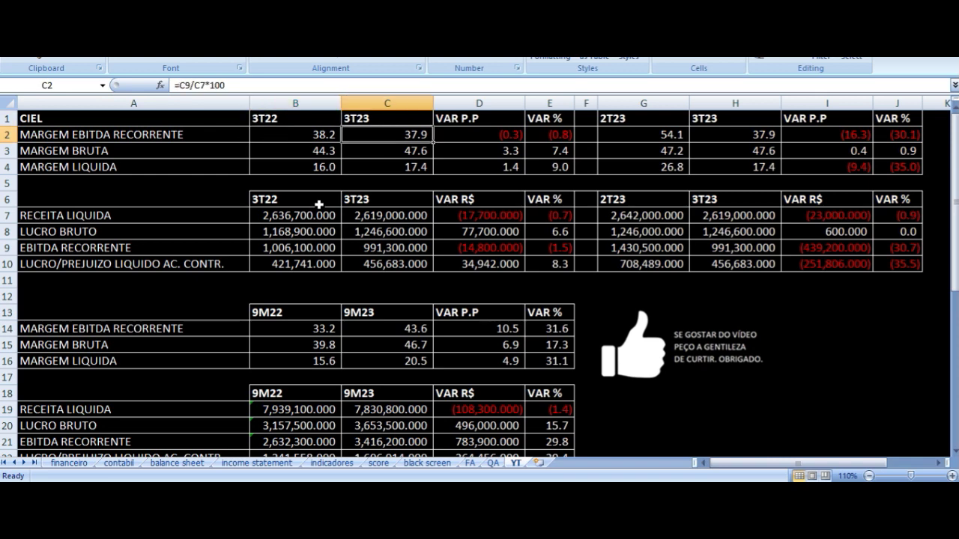
key(Left)
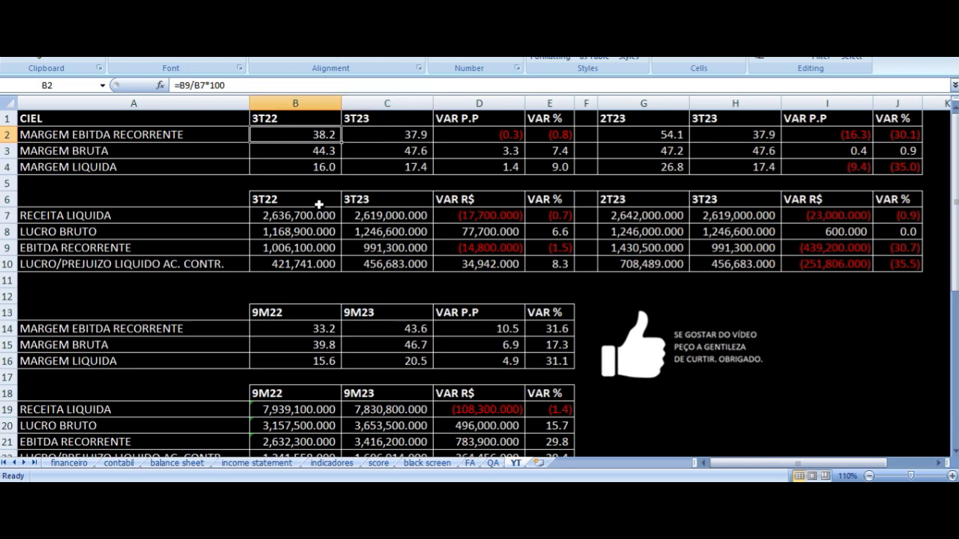
key(Right)
key(Up)
key(Down)
key(Right)
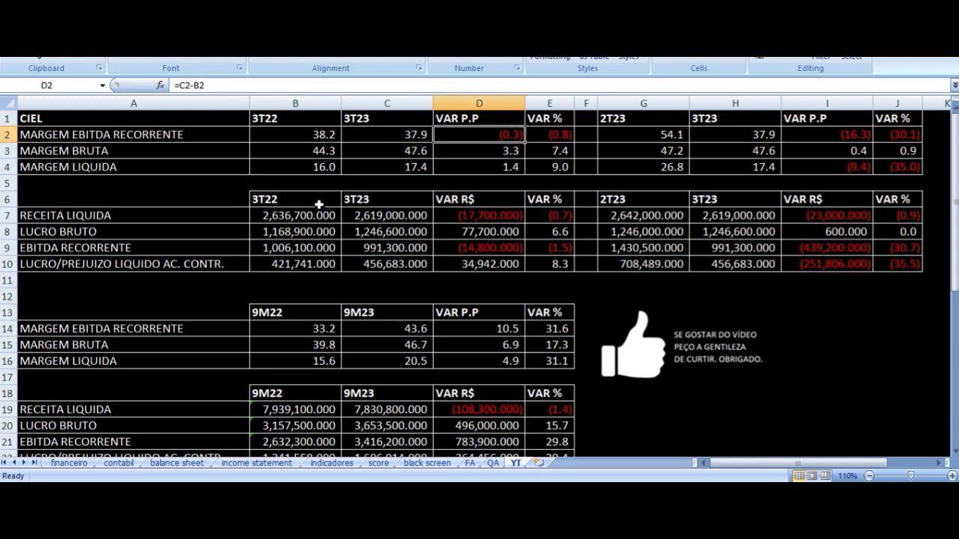
key(Up)
key(Down)
key(Right)
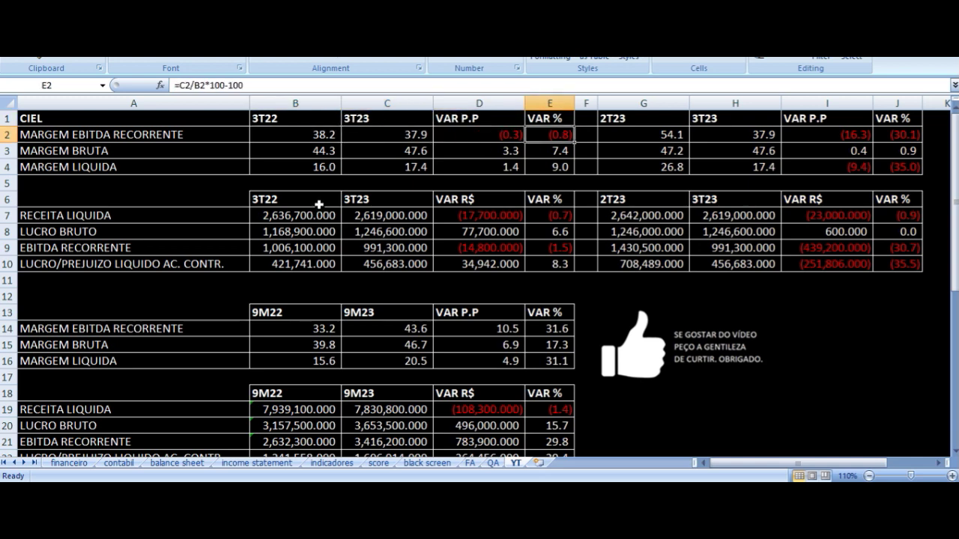
key(Up)
key(Down)
Step: Review the MARGEM BRUTA row from 3T22 to 3T23, including its VAR P.P and VAR % cells
key(Down)
key(Left)
key(Left)
key(Left)
key(Left)
key(Right)
key(Right)
key(Left)
key(Right)
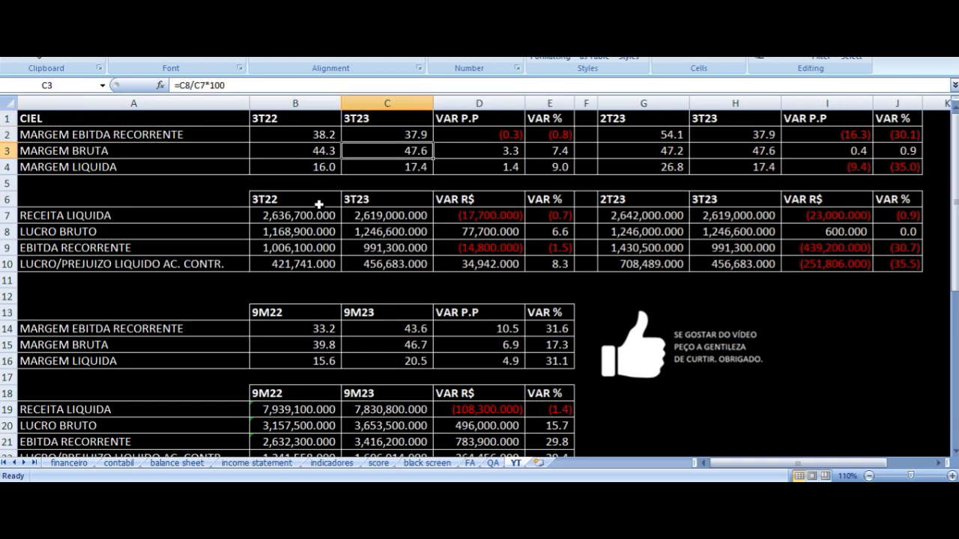
key(Right)
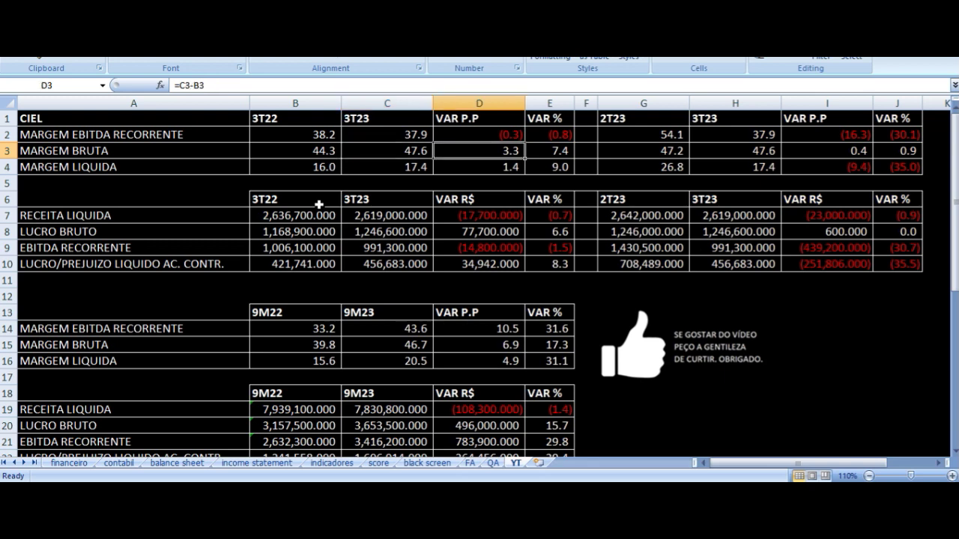
key(Right)
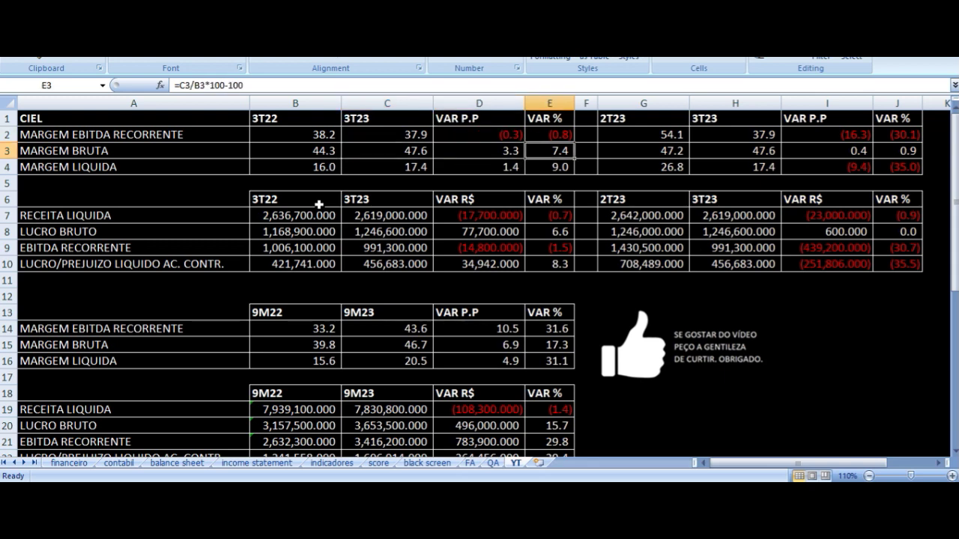
key(Left)
key(Left)
key(Left)
key(Left)
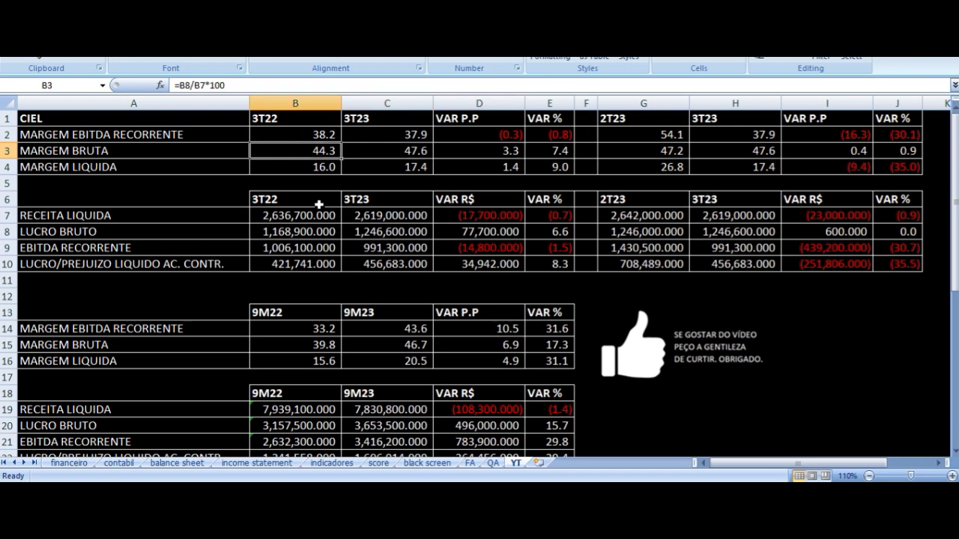
Step: Review the MARGEM LIQUIDA row from 3T22 to 3T23, including its VAR P.P and VAR % cells
key(Down)
key(Right)
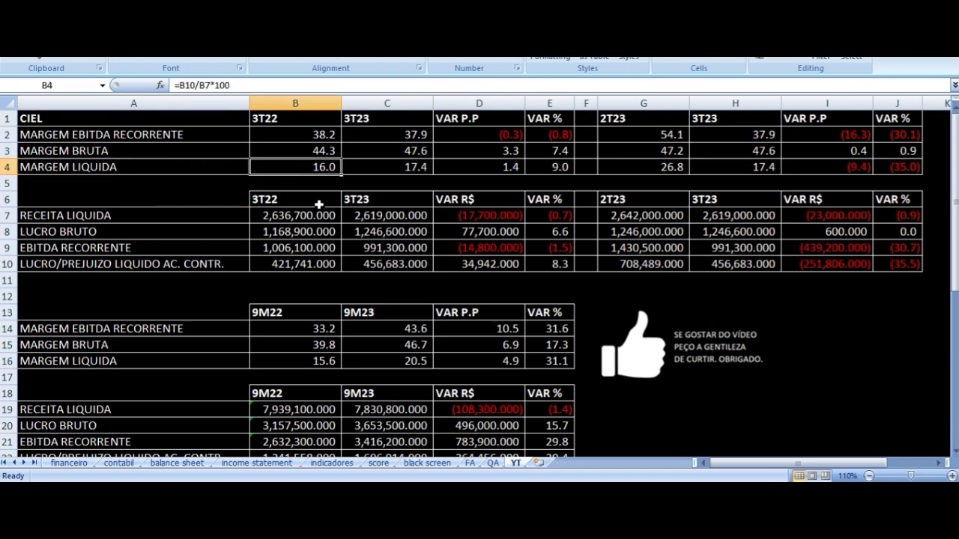
key(Right)
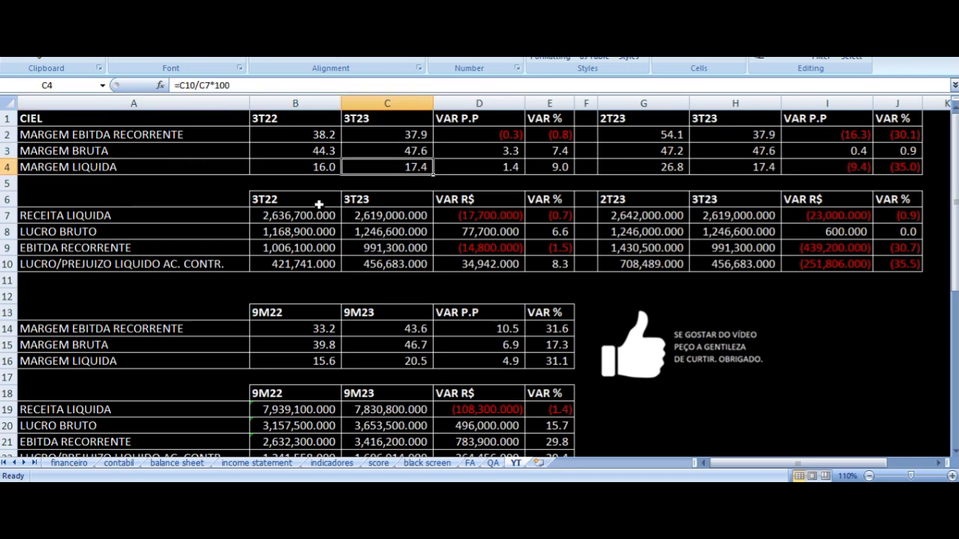
key(Right)
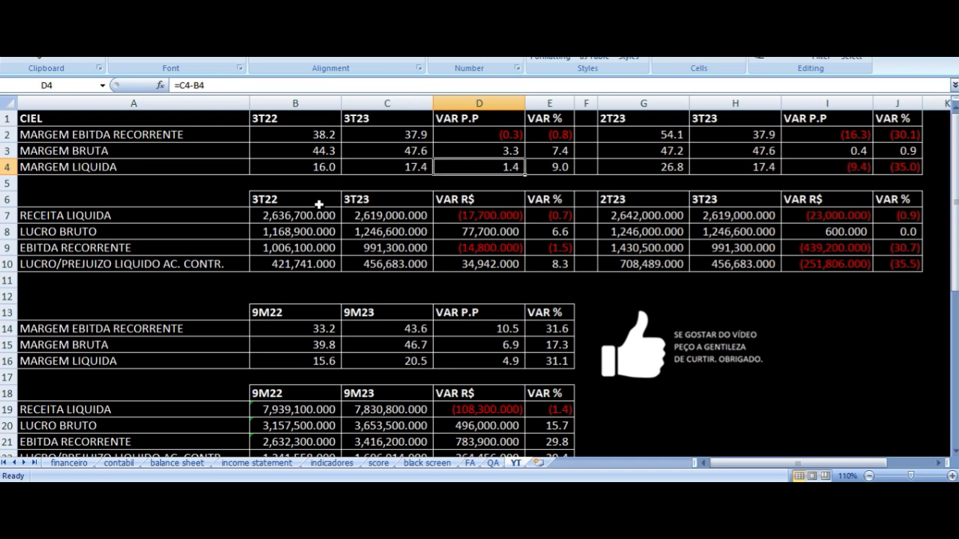
key(Right)
key(Left)
key(Left)
key(Left)
key(Left)
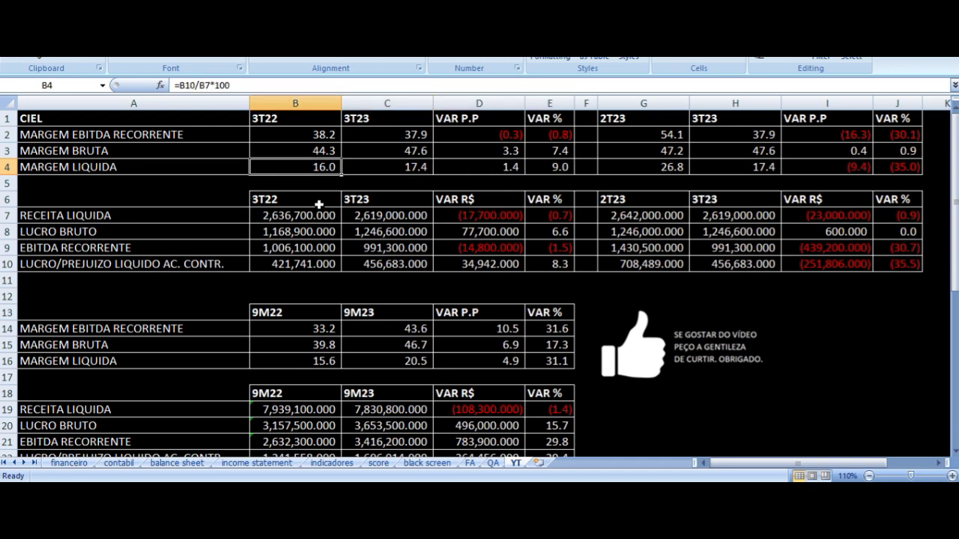
key(Right)
key(Right)
key(Right)
key(Right)
Step: Review the RECEITA LIQUIDA row from 3T22 to 3T23, including its VAR R$ and VAR % cells
key(Down)
key(Left)
key(Left)
key(Down)
key(Down)
key(Left)
key(Left)
key(Right)
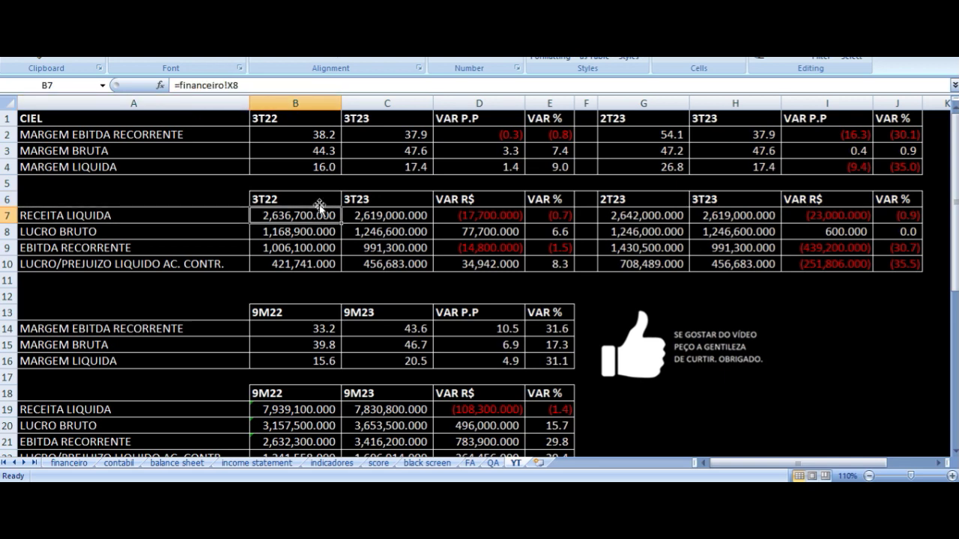
key(Left)
key(Right)
key(Right)
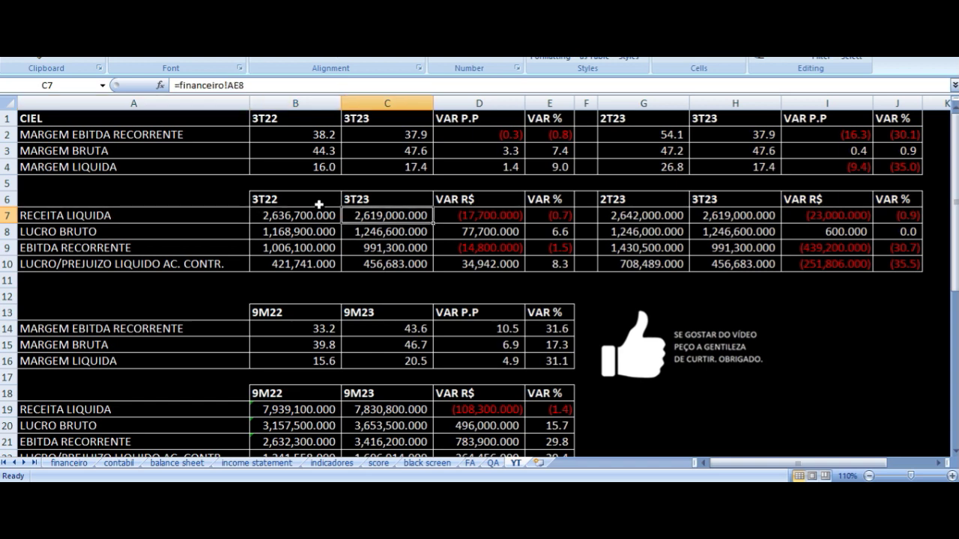
key(Right)
key(Right)
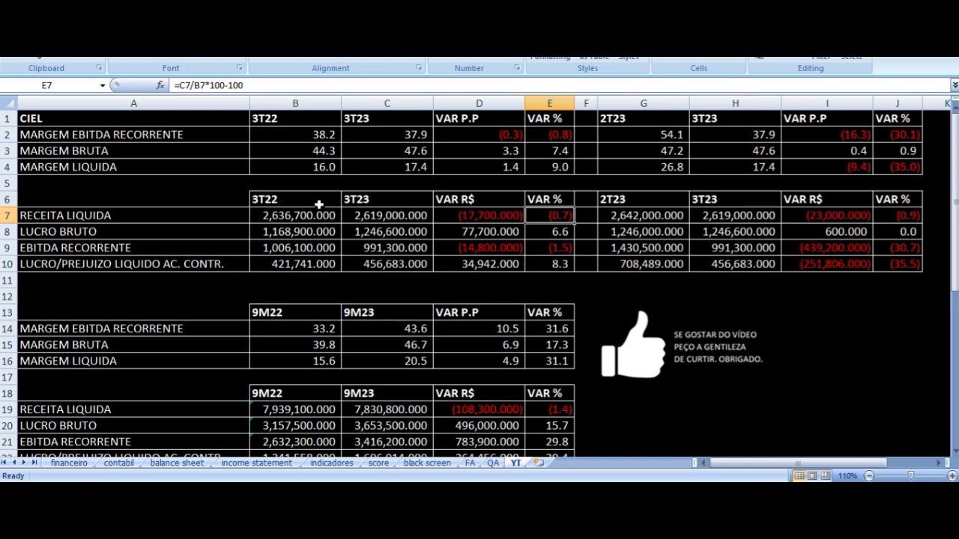
Step: Review the LUCRO BRUTO row from 3T22 to 3T23, including its VAR R$ and VAR % cells
key(Down)
key(Left)
key(Left)
key(Left)
key(Left)
key(Right)
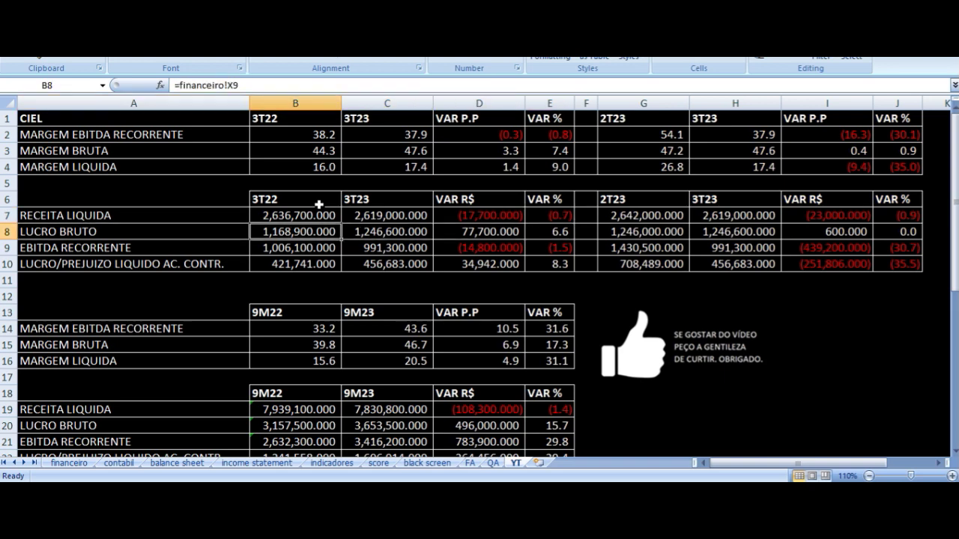
key(Right)
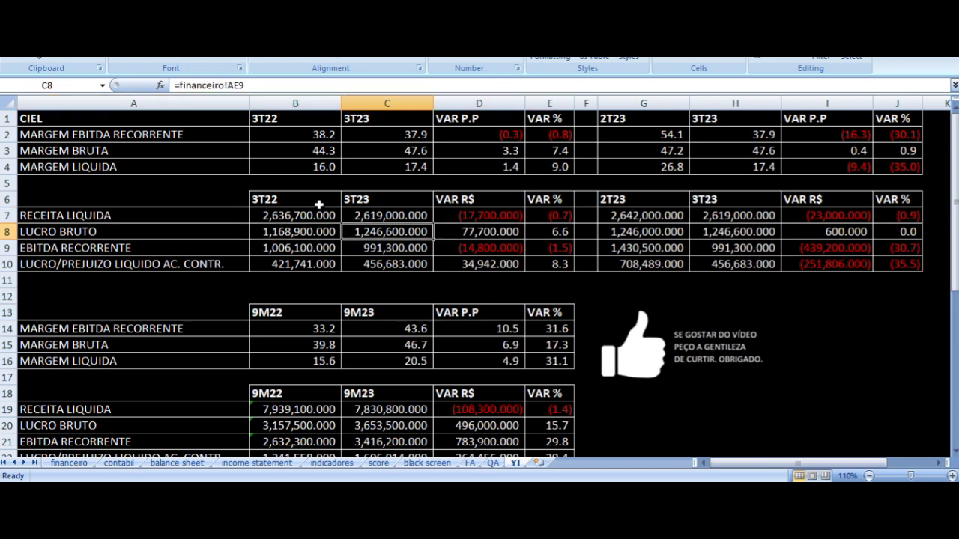
key(Left)
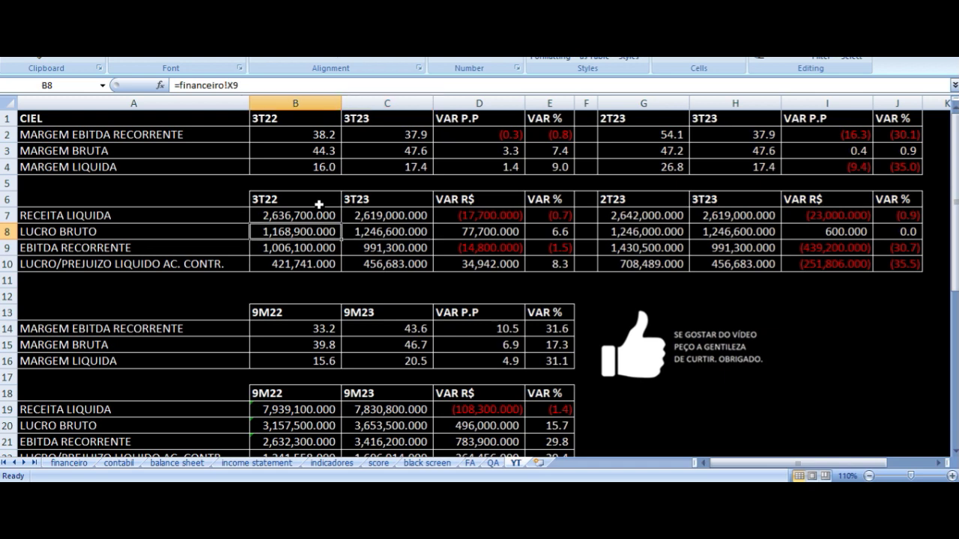
key(Right)
key(Right)
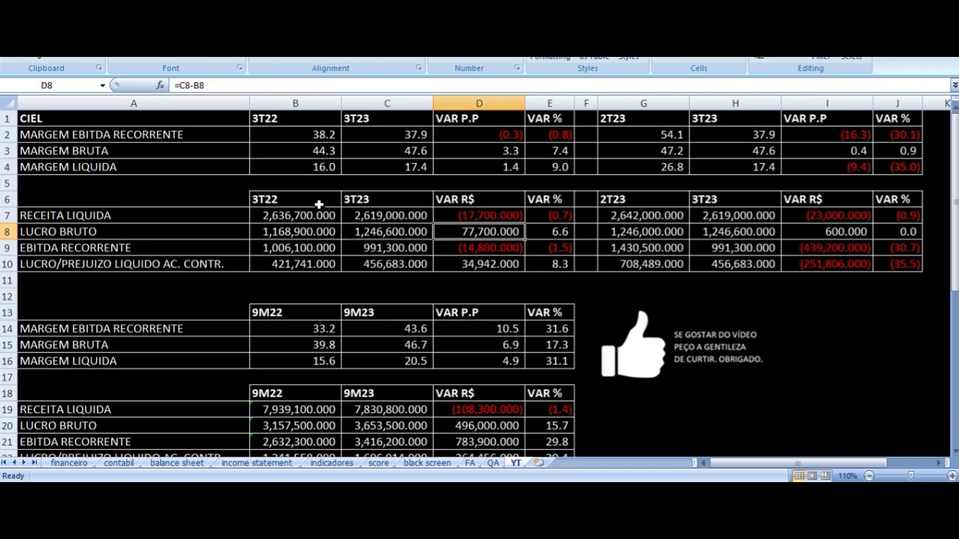
key(Right)
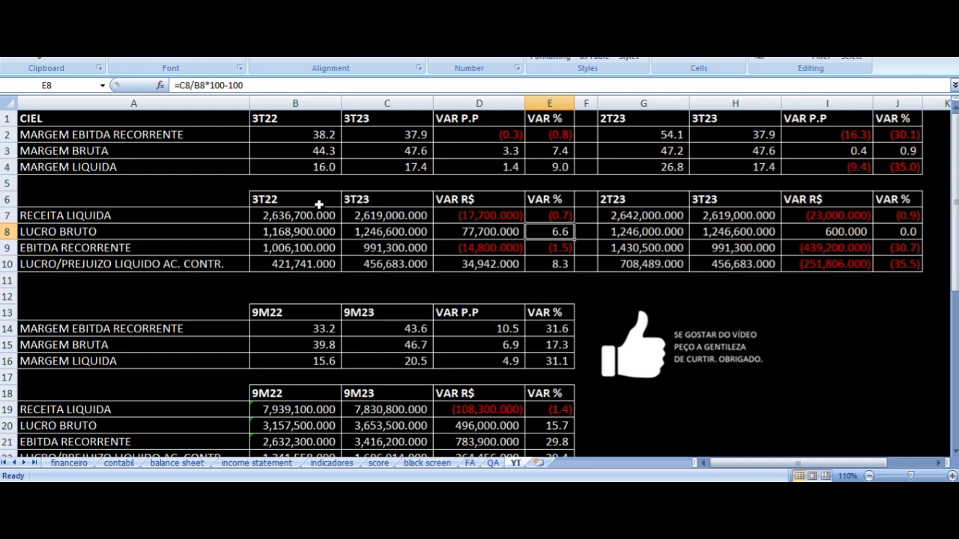
Step: Review the quarterly EBITDA RECORRENTE row from 3T22 to 3T23, including its VAR R$ and VAR % cells
key(Down)
key(Left)
key(Left)
key(Left)
key(Left)
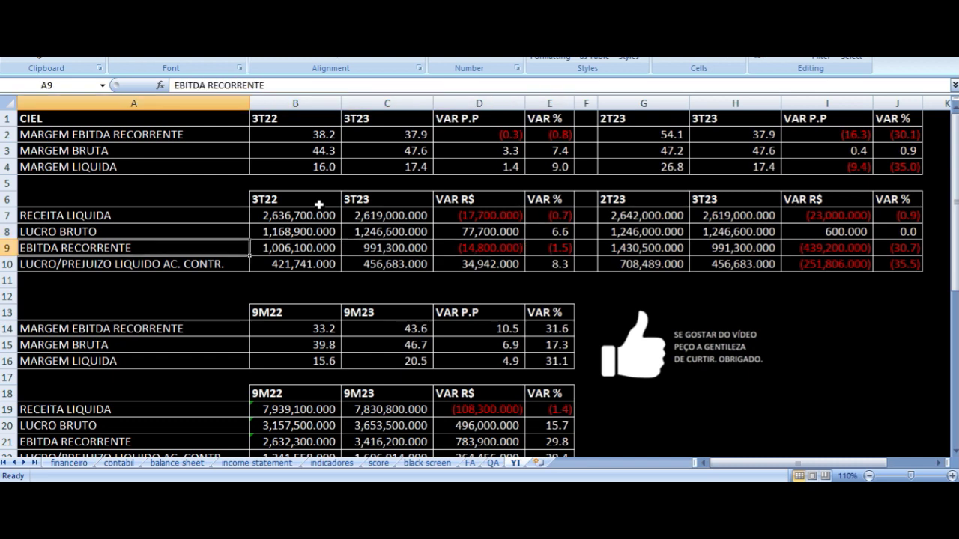
key(Right)
key(Right)
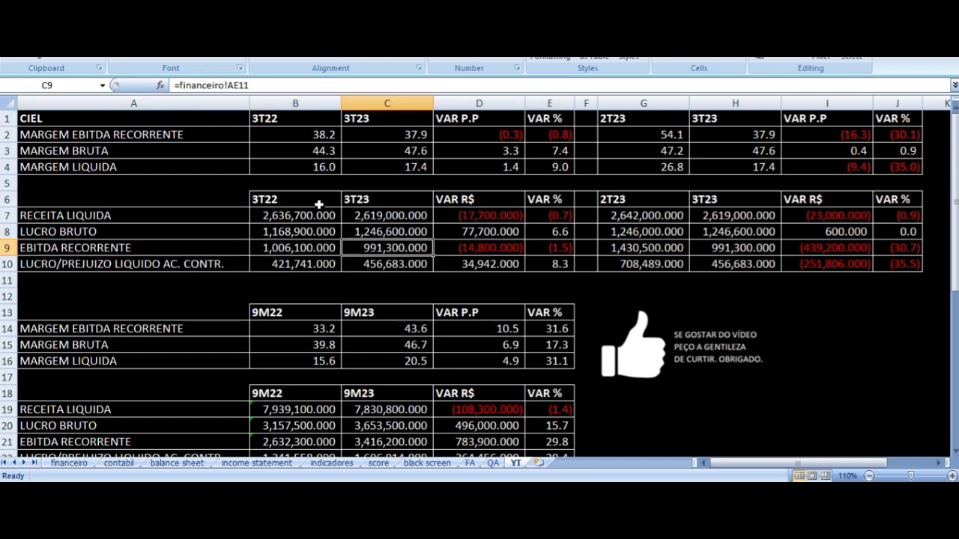
key(Right)
key(Right)
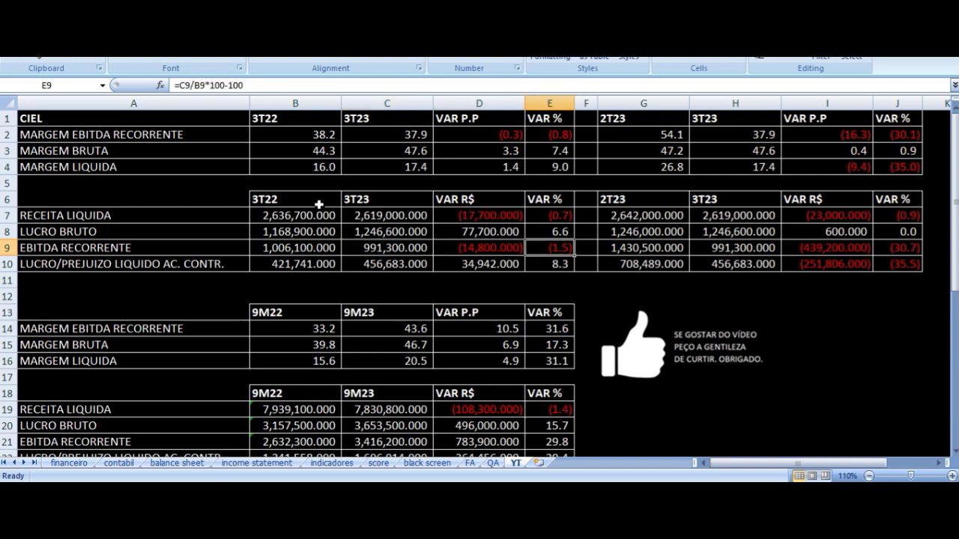
Step: Review the LUCRO/PREJUIZO LIQUIDO AC. CONTR. row from 3T22 to 3T23, including its VAR R$ and VAR % cells
key(Down)
key(Left)
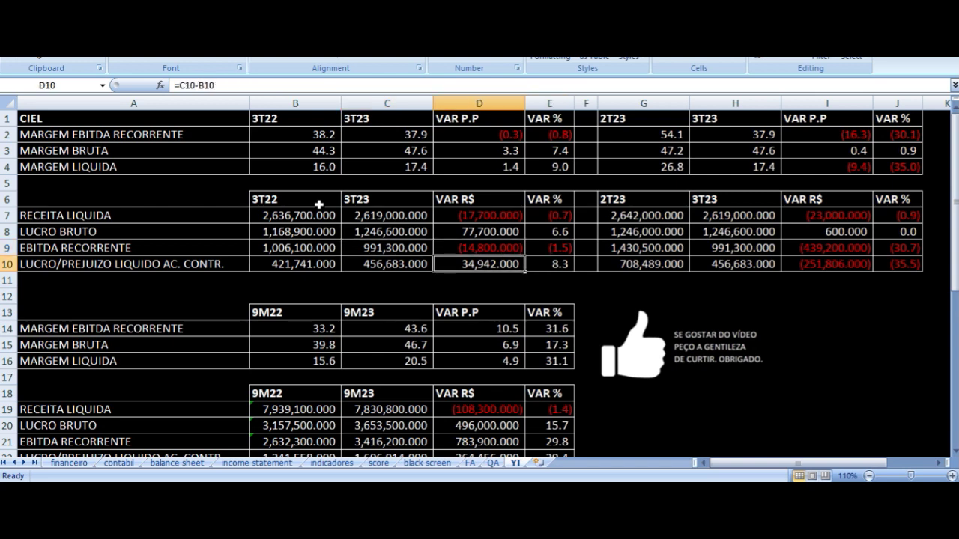
key(Left)
key(Left)
key(Left)
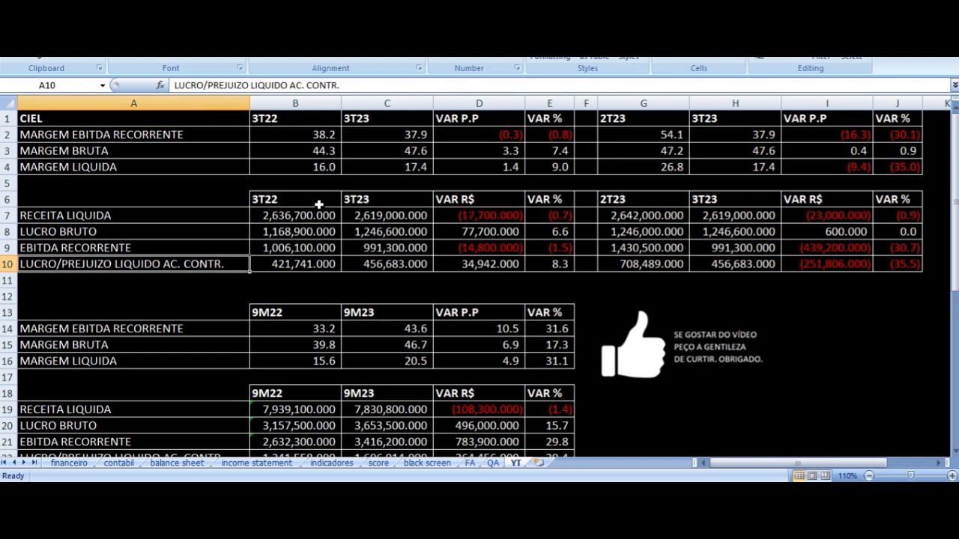
key(Right)
key(Right)
key(Left)
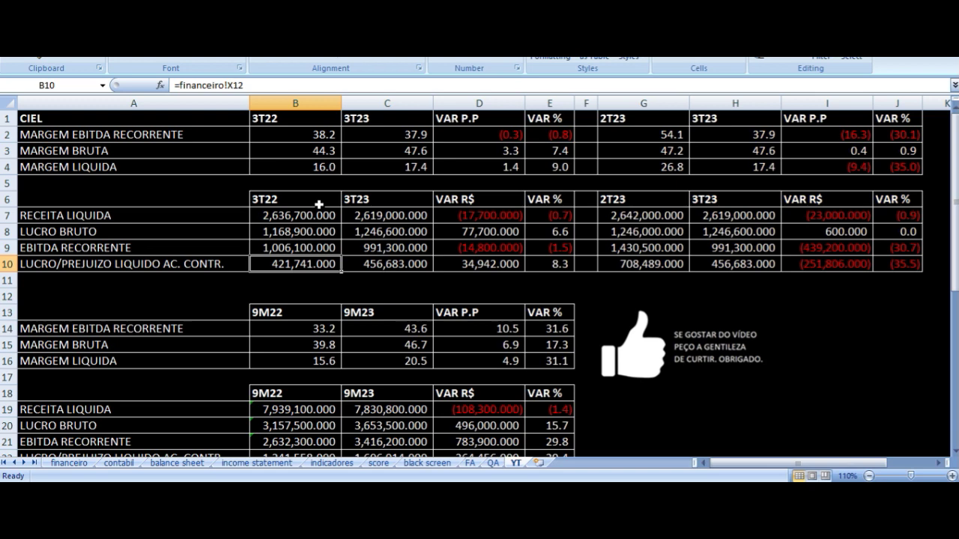
key(Right)
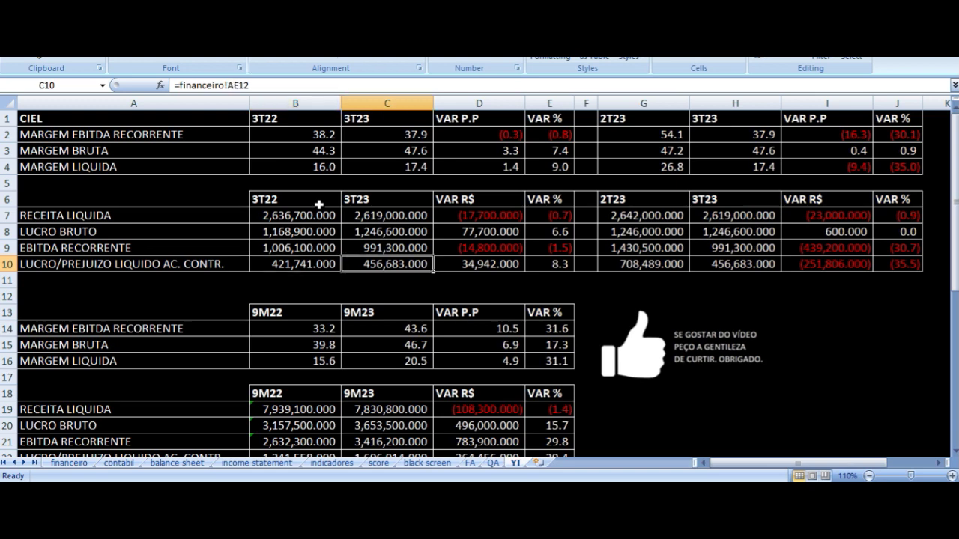
key(Right)
key(Right)
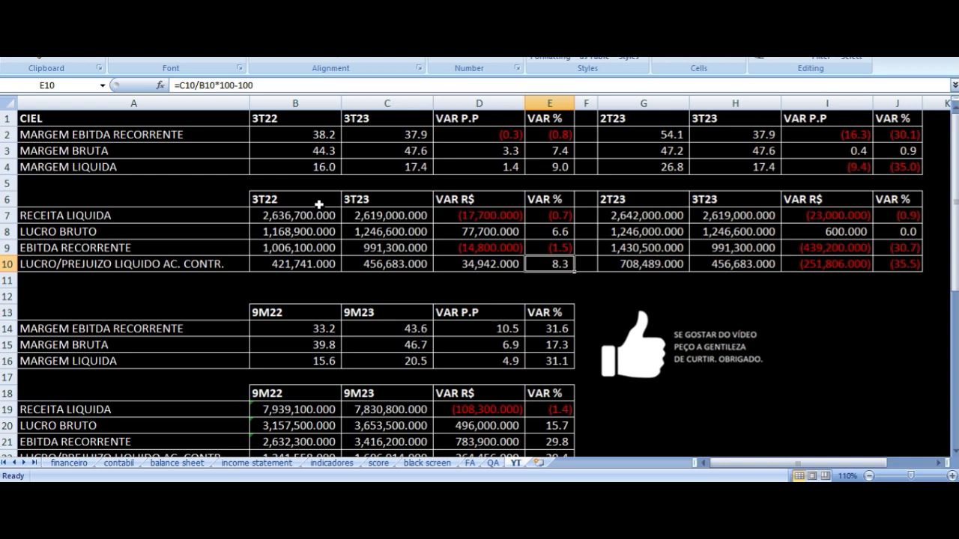
Step: Go to the quarter-over-quarter comparison and look at its 2T23 and 3T23 column headings in row 1
key(Right)
key(Up)
key(Up)
key(Up)
key(Up)
key(Up)
key(Up)
key(Up)
key(Up)
key(Up)
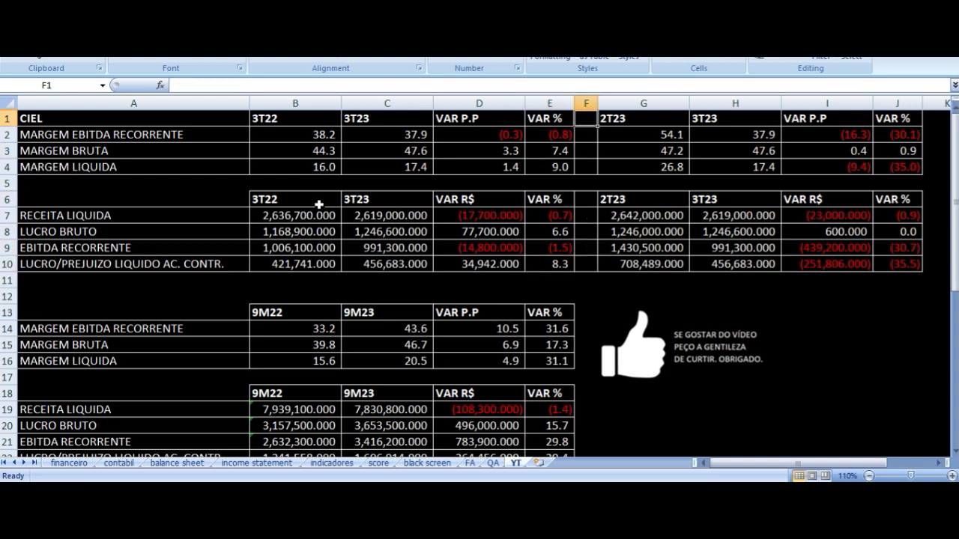
key(Right)
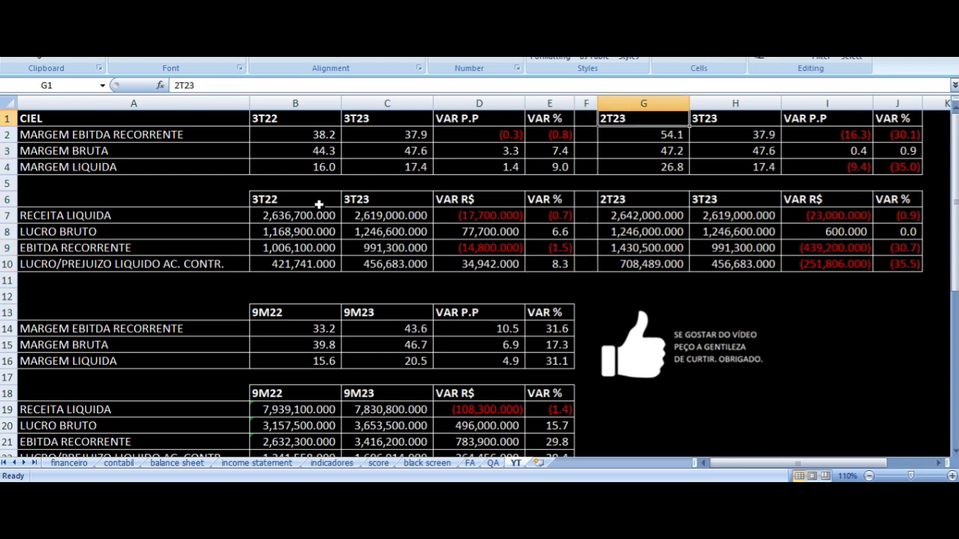
key(Right)
Step: Review the MARGEM EBITDA RECORRENTE row from 2T23 to 3T23, including its VAR P.P and VAR % cells
key(Down)
key(Left)
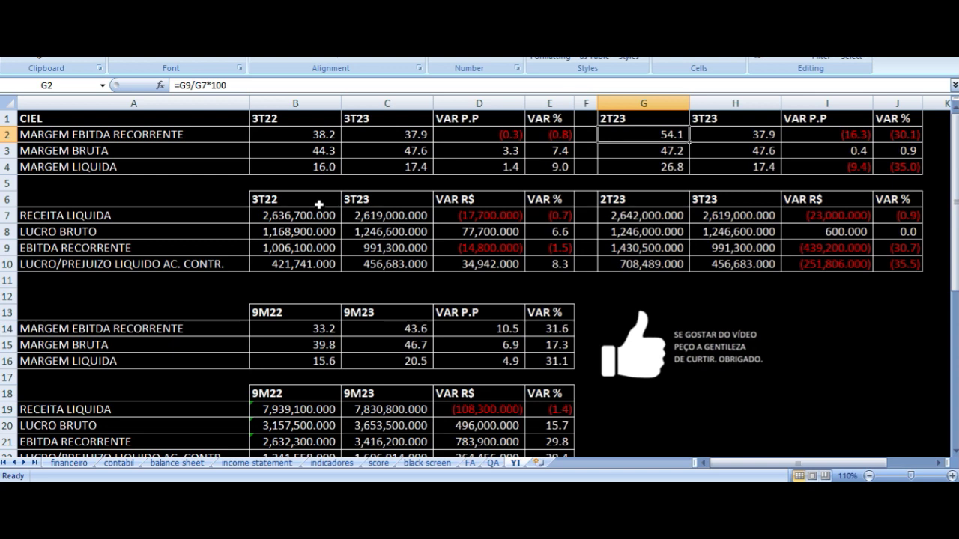
key(Right)
key(Right)
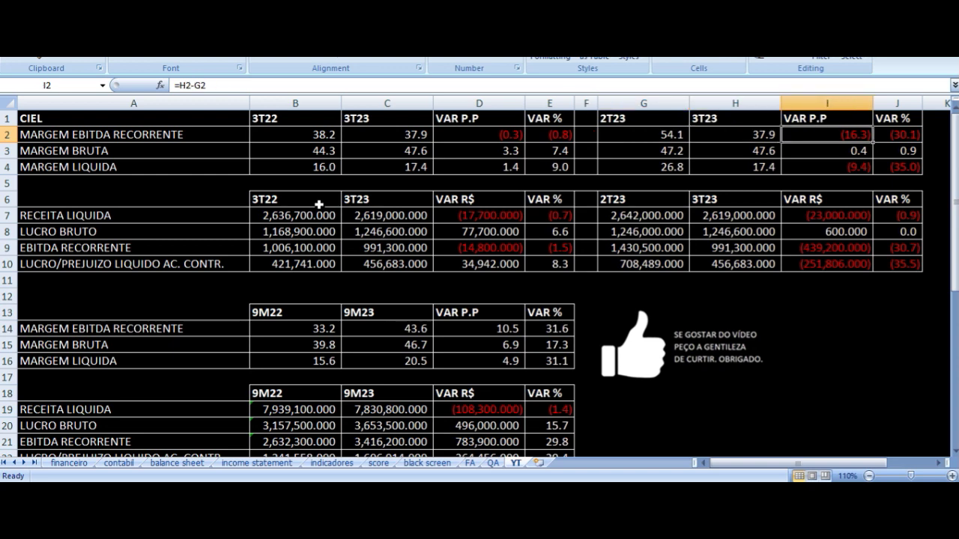
key(Right)
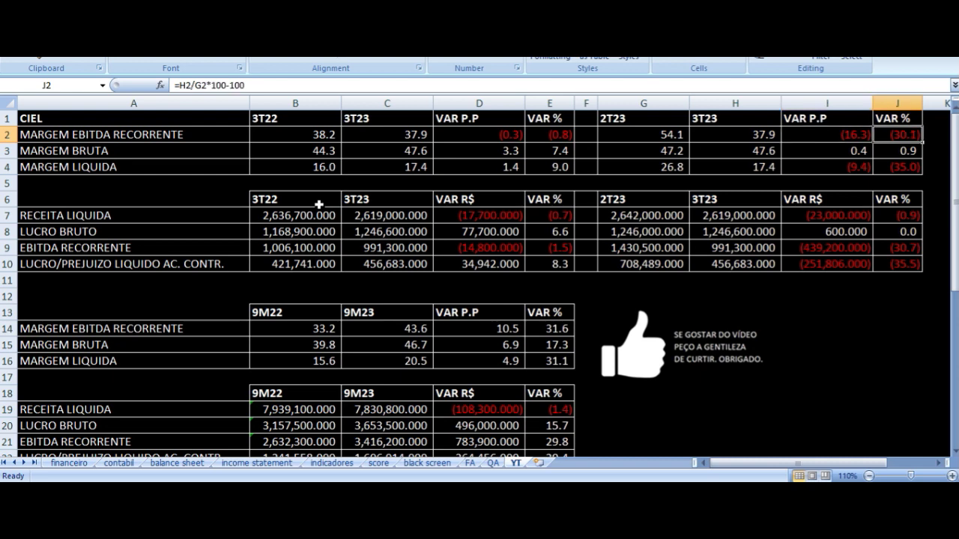
key(Left)
key(Left)
key(Left)
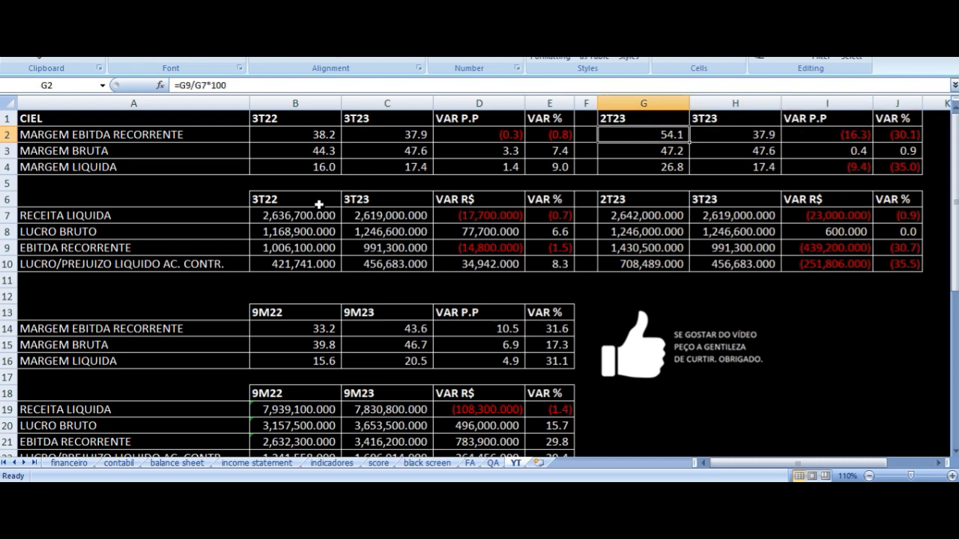
key(Right)
key(Right)
key(Right)
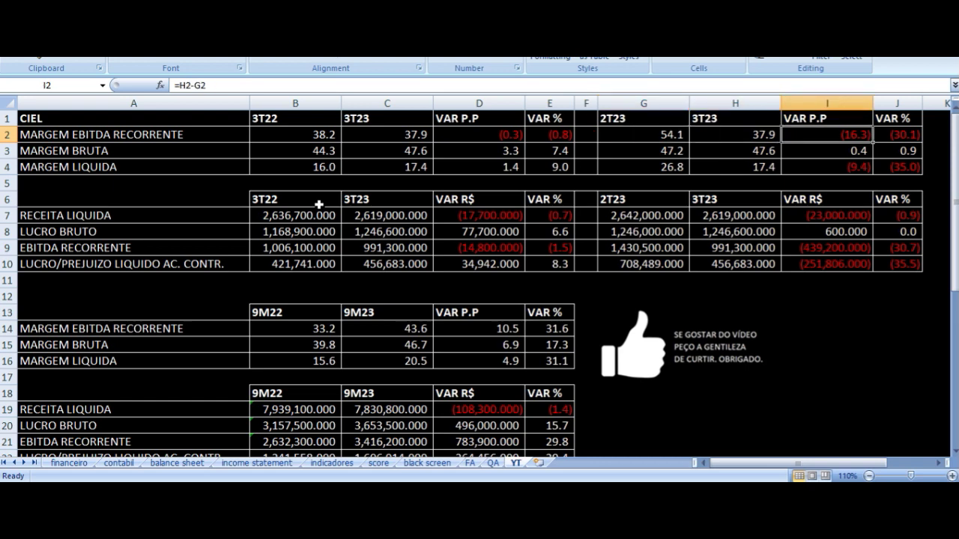
key(Left)
key(Left)
key(Left)
key(Left)
key(Right)
key(Right)
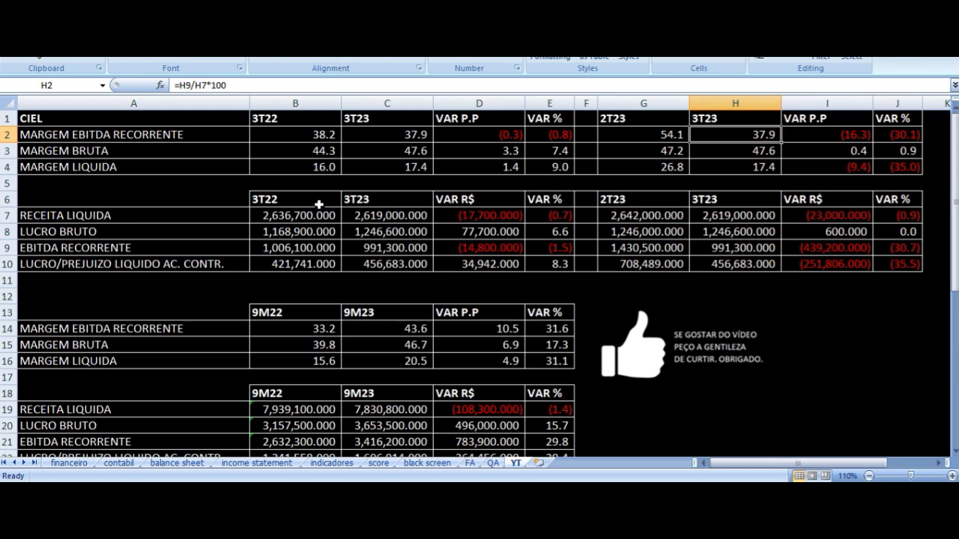
key(Left)
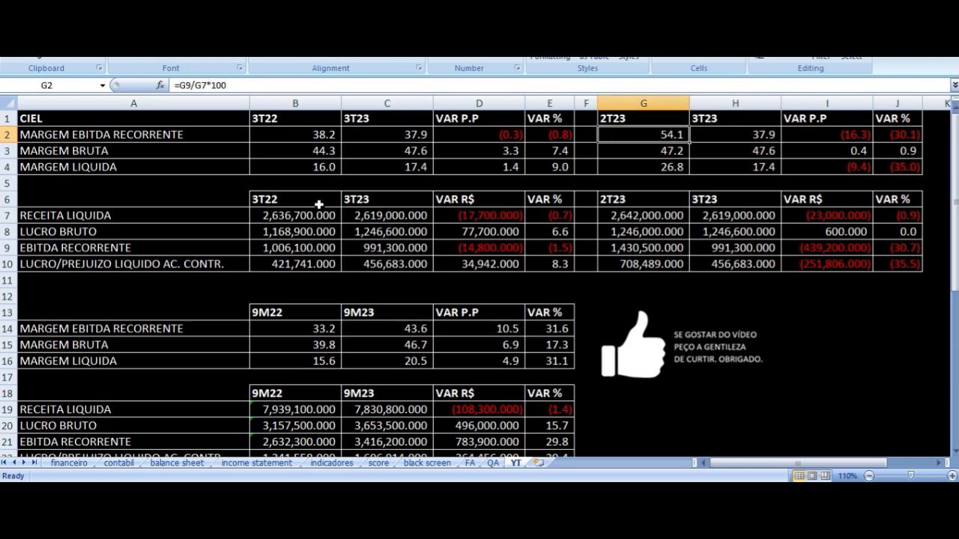
Step: Check the 2T23 RECEITA LIQUIDA cell and review the MARGEM BRUTA row from 2T23 to 3T23 with its variations
key(Down)
key(Down)
key(Down)
key(Down)
key(Down)
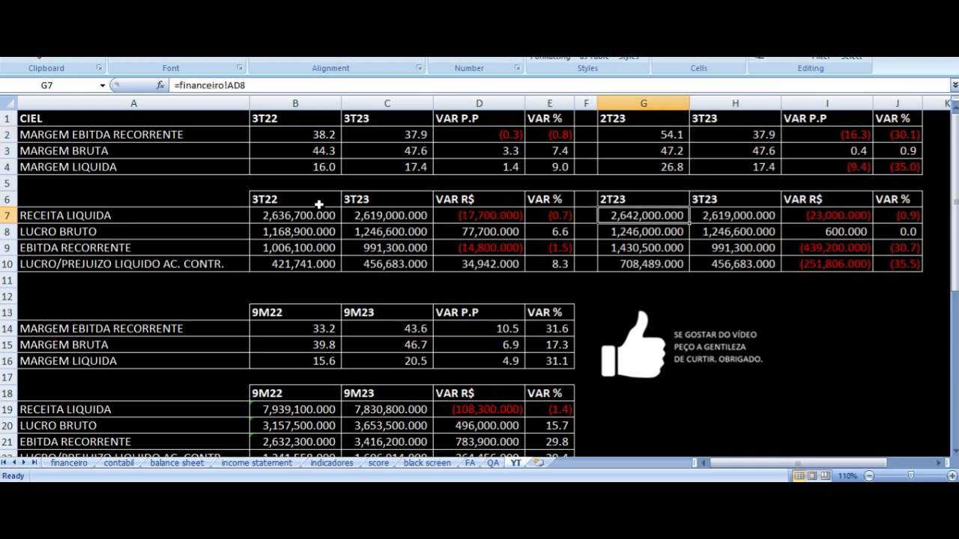
key(Up)
key(Up)
key(Up)
key(Up)
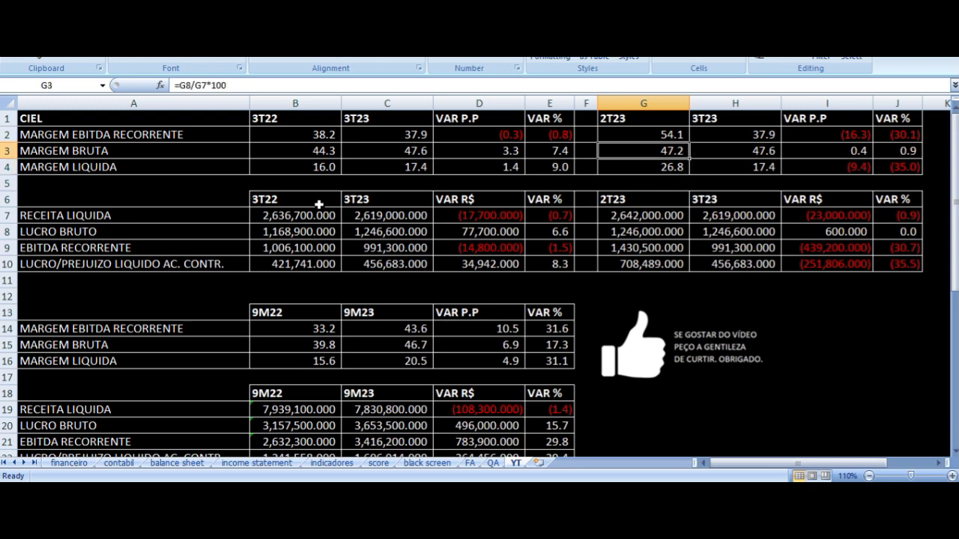
key(Right)
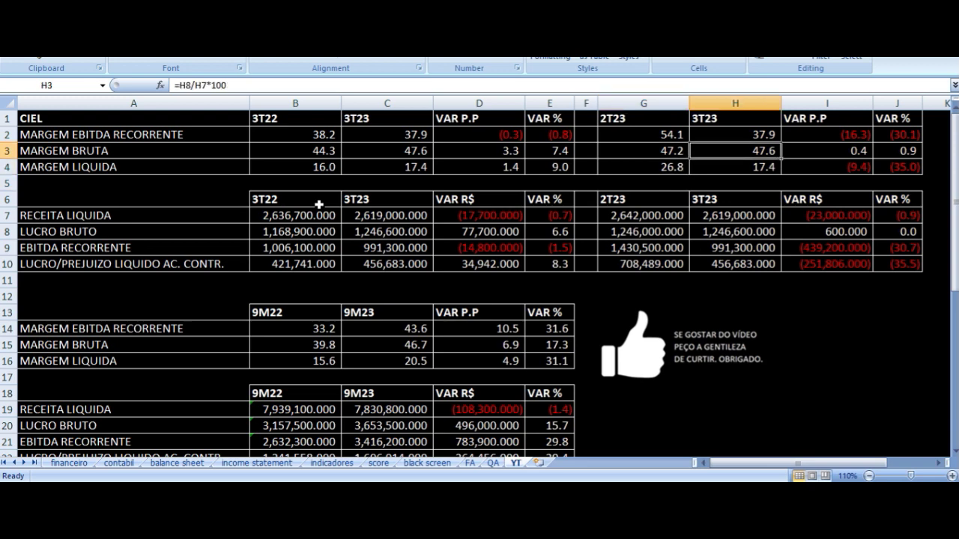
key(Right)
key(Up)
key(Up)
key(Down)
key(Down)
key(Right)
Step: Compare the MARGEM LIQUIDA cells for 2T23 and 3T23
key(Down)
key(Left)
key(Left)
key(Left)
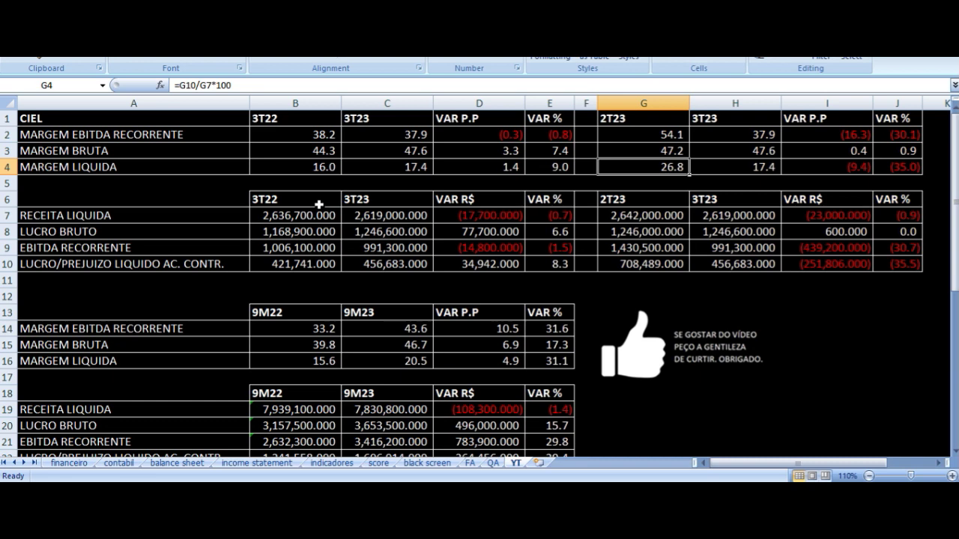
key(Right)
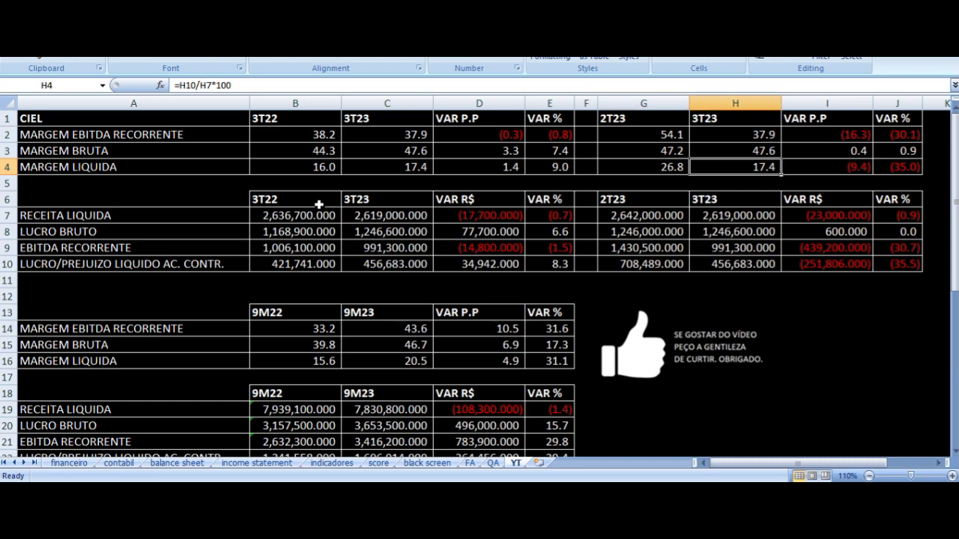
Step: Check the 3T23 LUCRO/PREJUIZO LIQUIDO AC. CONTR. cell in the quarter-over-quarter comparison
key(Down)
key(Down)
key(Down)
key(Down)
key(Down)
key(Down)
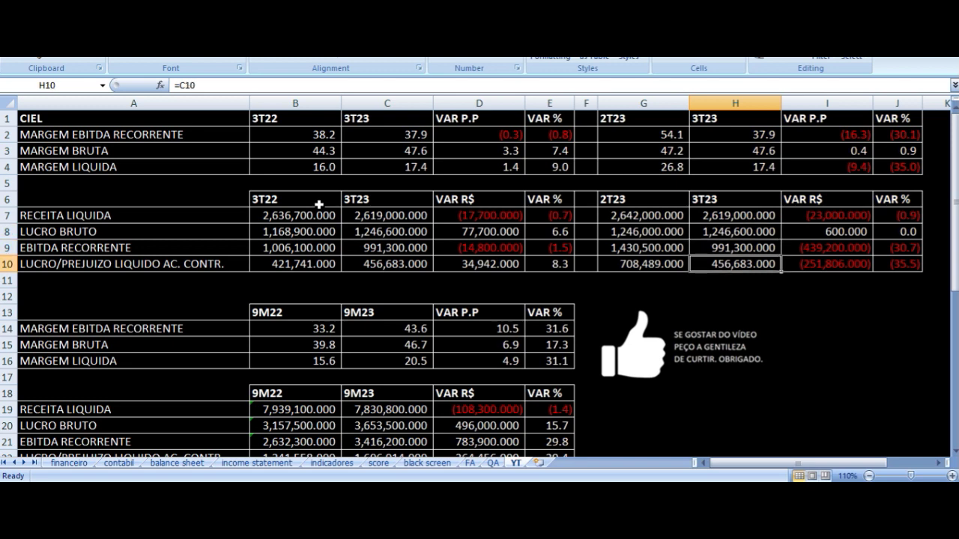
Step: Return to the MARGEM LIQUIDA row and review its 2T23 to 3T23 change in the VAR P.P and VAR % cells
key(Right)
key(Up)
key(Up)
key(Up)
key(Up)
key(Up)
key(Up)
key(Up)
key(Left)
key(Left)
key(Down)
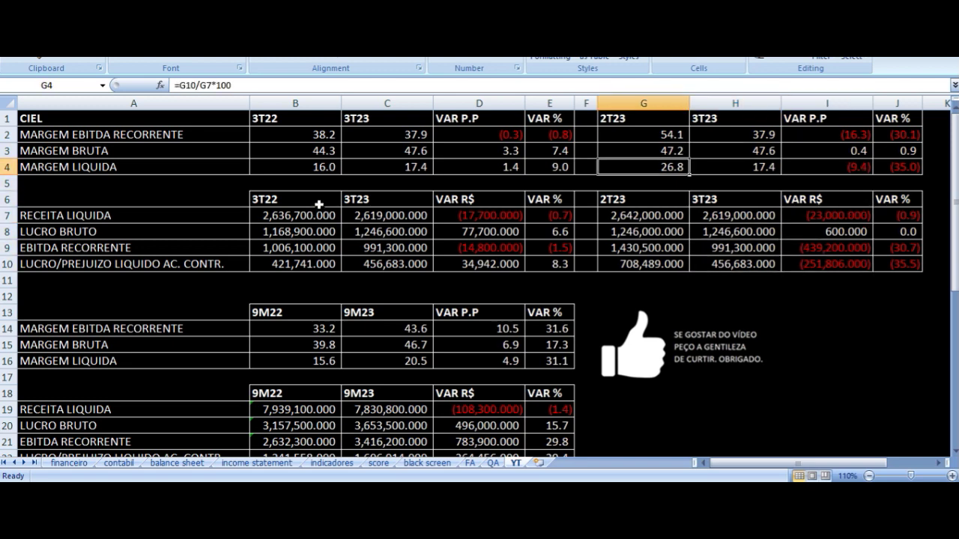
key(Right)
key(Right)
key(Right)
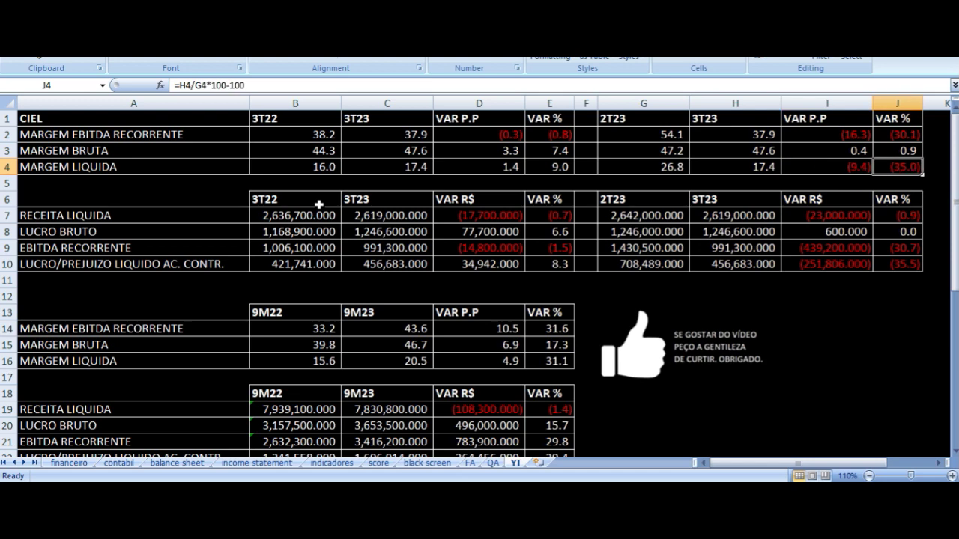
key(Left)
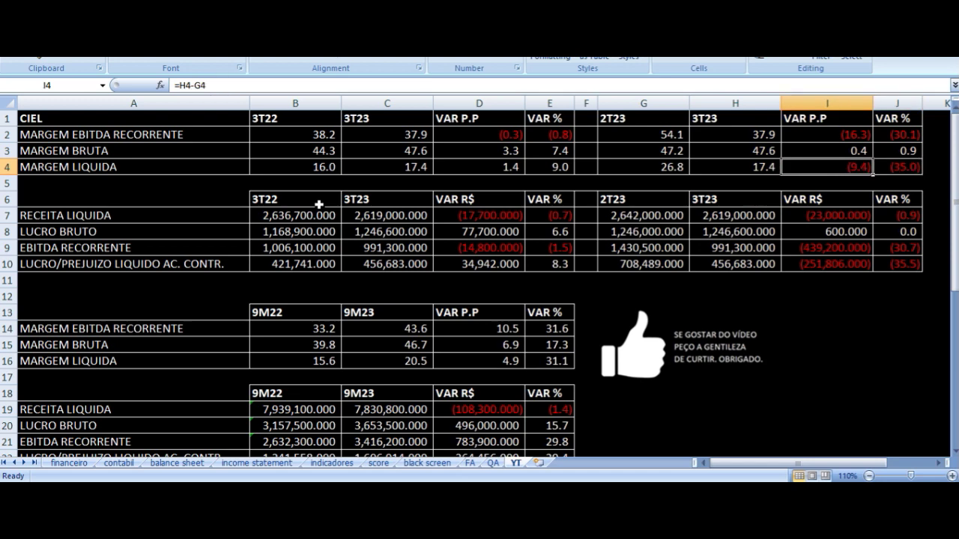
key(Left)
key(Left)
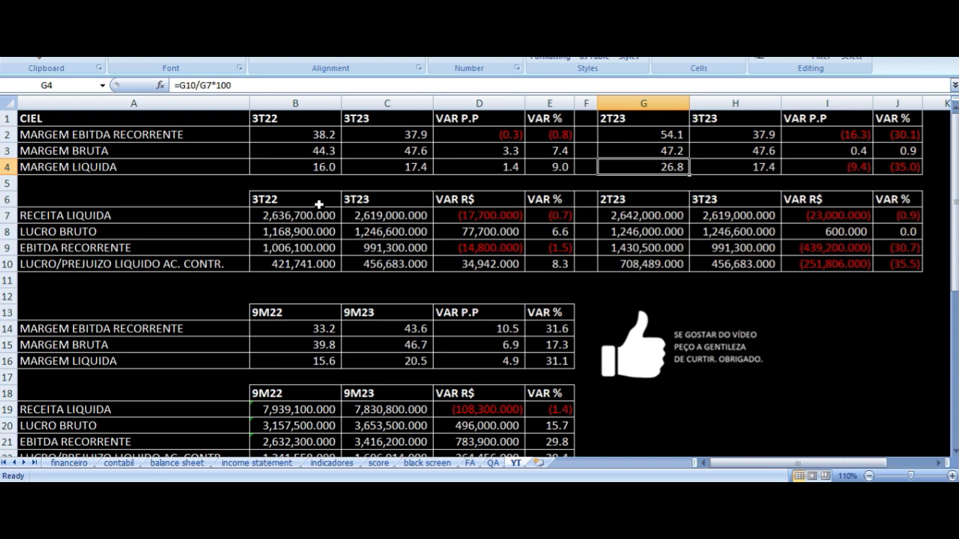
Step: Follow the MARGEM LIQUIDA row from 2T23 across to its VAR % cell
key(Right)
key(Right)
key(Right)
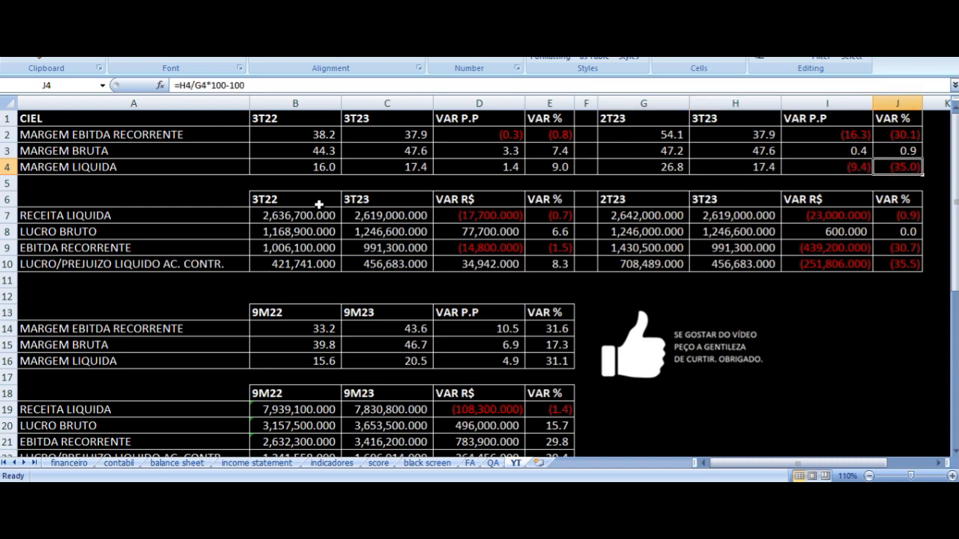
Step: Review the MARGEM EBITDA RECORRENTE row from 2T23 to VAR % and compare it with the VAR % of MARGEM LIQUIDA
key(Left)
key(Left)
key(Up)
key(Up)
key(Left)
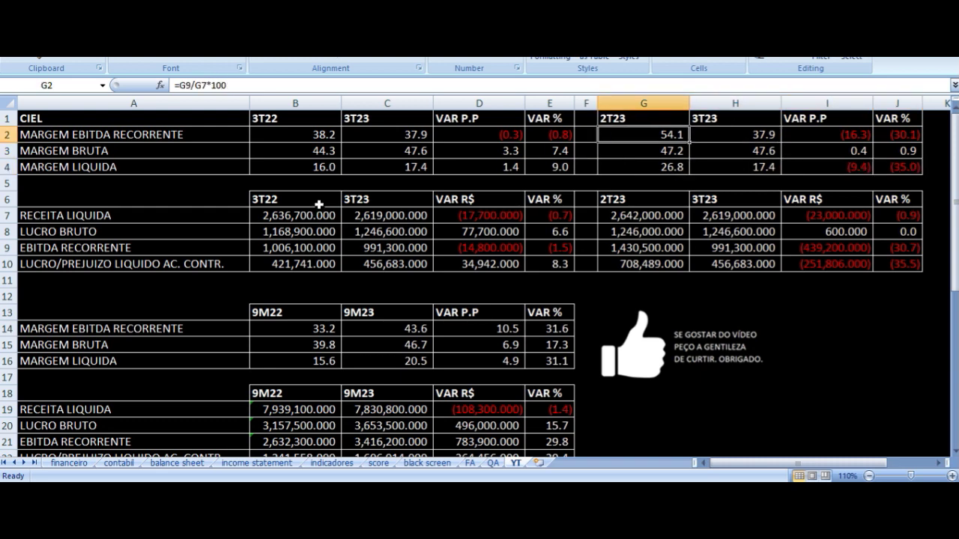
key(Right)
key(Right)
key(Right)
key(Down)
key(Down)
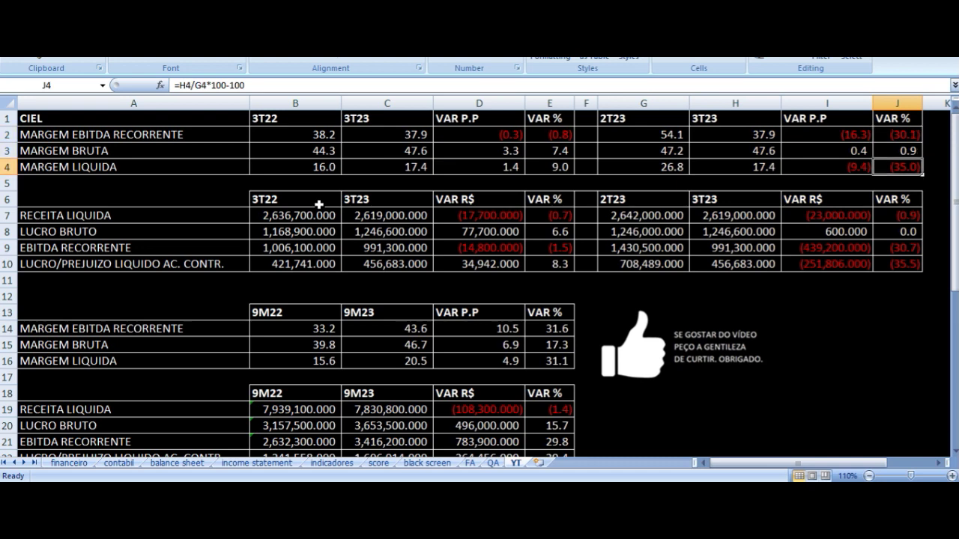
Step: Recheck the MARGEM LIQUIDA row between the 2T23 and VAR % cells
key(Left)
key(Left)
key(Left)
key(Right)
key(Right)
key(Right)
key(Up)
key(Down)
key(Left)
key(Left)
key(Left)
key(Left)
key(Right)
Step: Review the RECEITA LIQUIDA row from 2T23 to 3T23 with its VAR R$ and VAR % cells
key(Down)
key(Down)
key(Down)
key(Down)
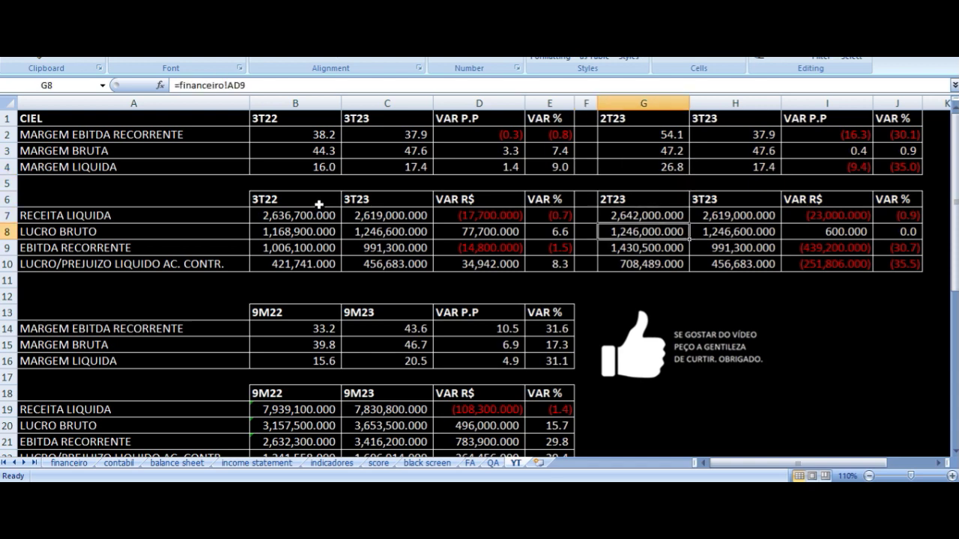
key(Up)
key(Right)
key(Left)
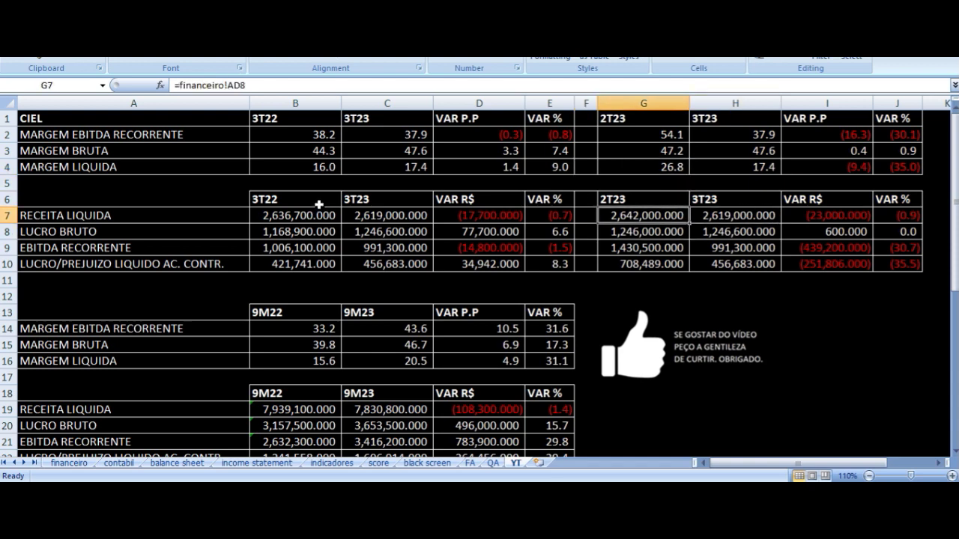
key(Right)
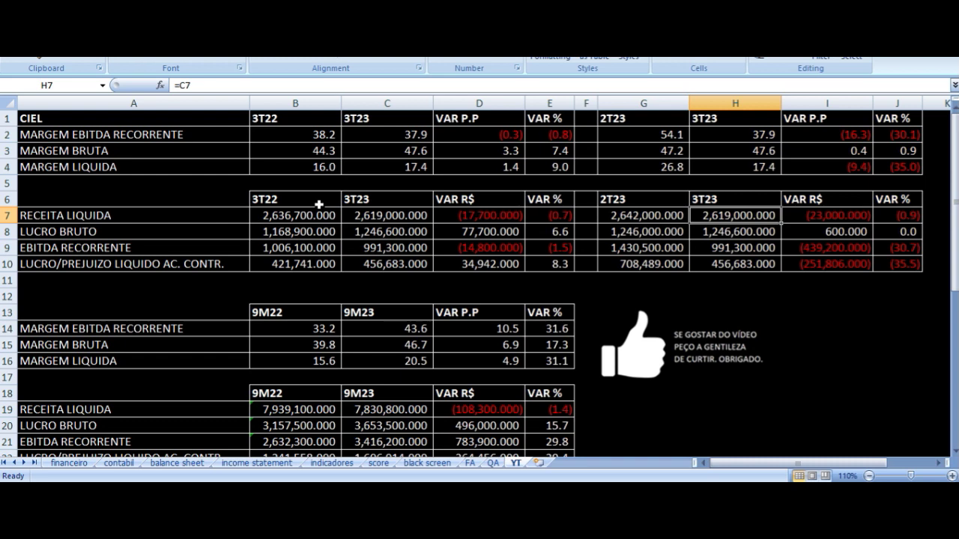
key(Right)
key(Right)
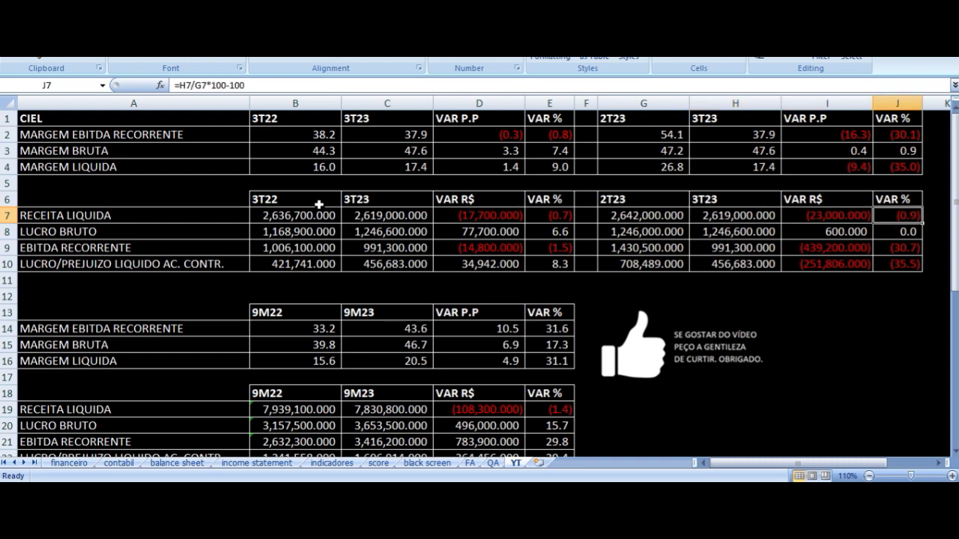
Step: Review the LUCRO BRUTO row from 2T23 to 3T23 with its VAR R$ and VAR % cells
key(Down)
key(Left)
key(Left)
key(Left)
key(Right)
key(Left)
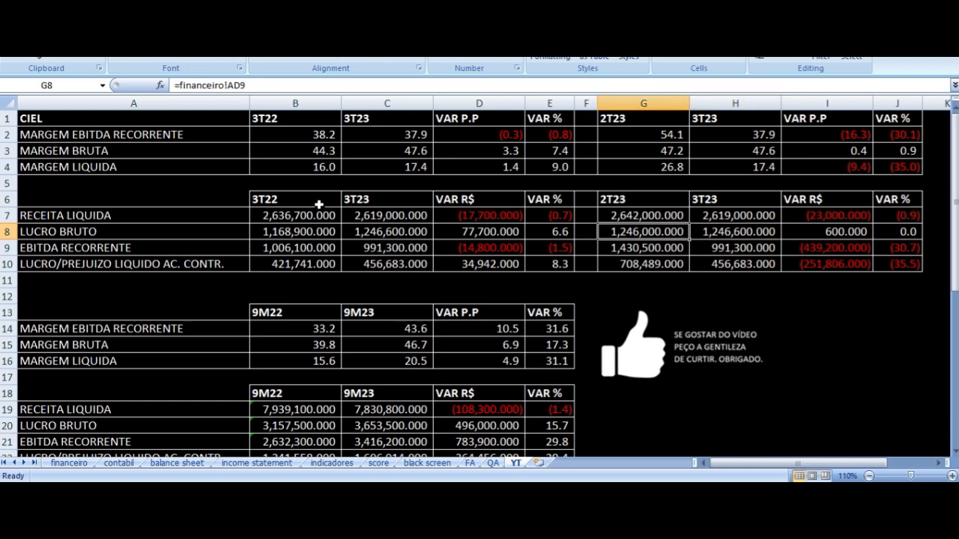
key(Right)
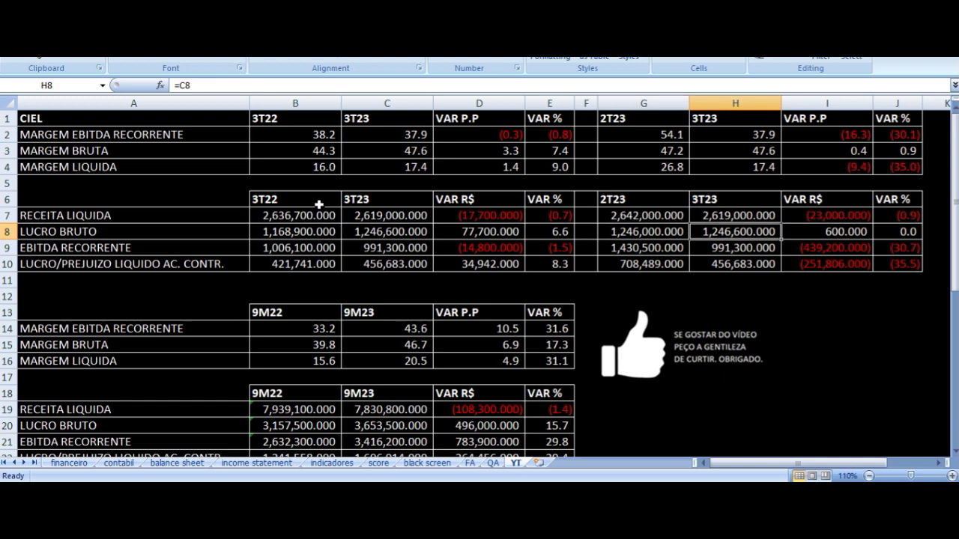
key(Right)
key(Right)
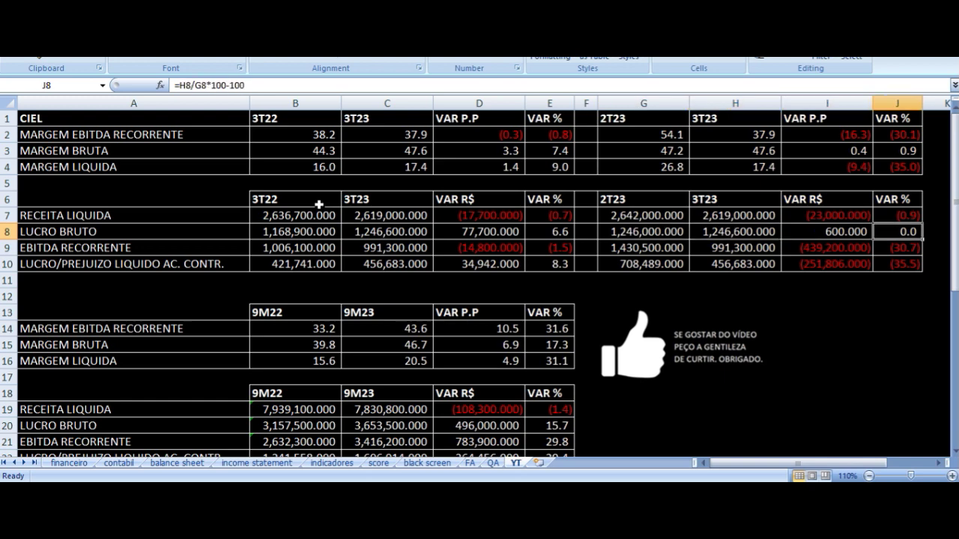
Step: Review the EBITDA RECORRENTE row from 2T23 to 3T23 with its VAR R$ and VAR % cells
key(Down)
key(Left)
key(Left)
key(Left)
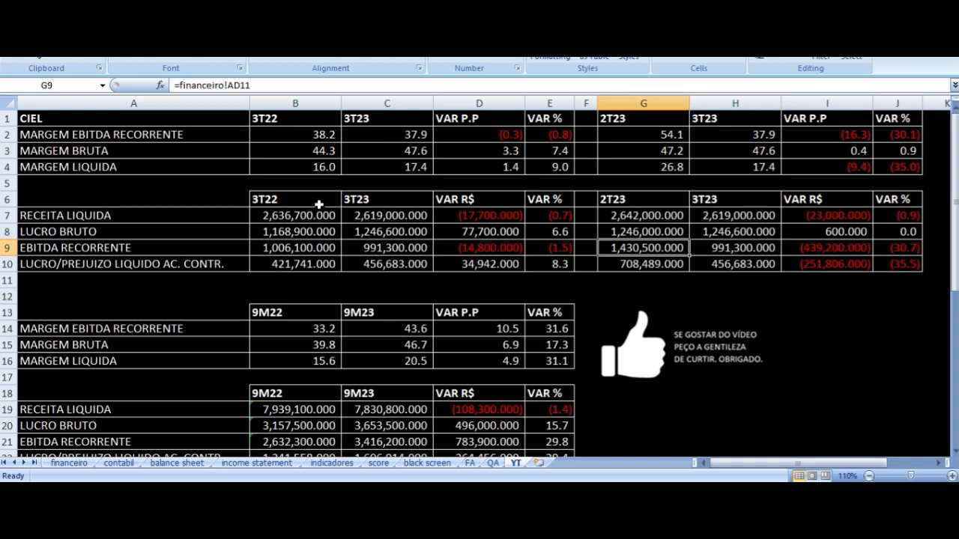
key(Right)
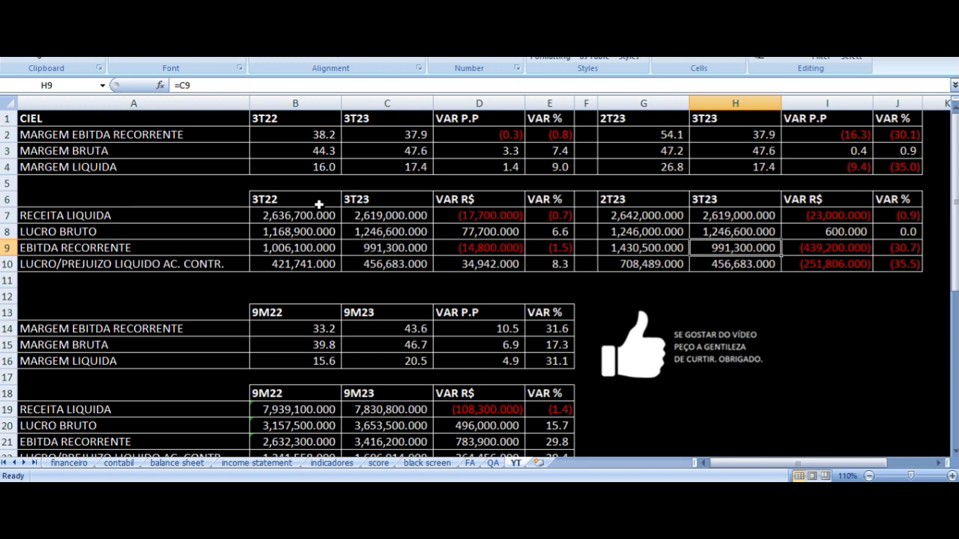
key(Right)
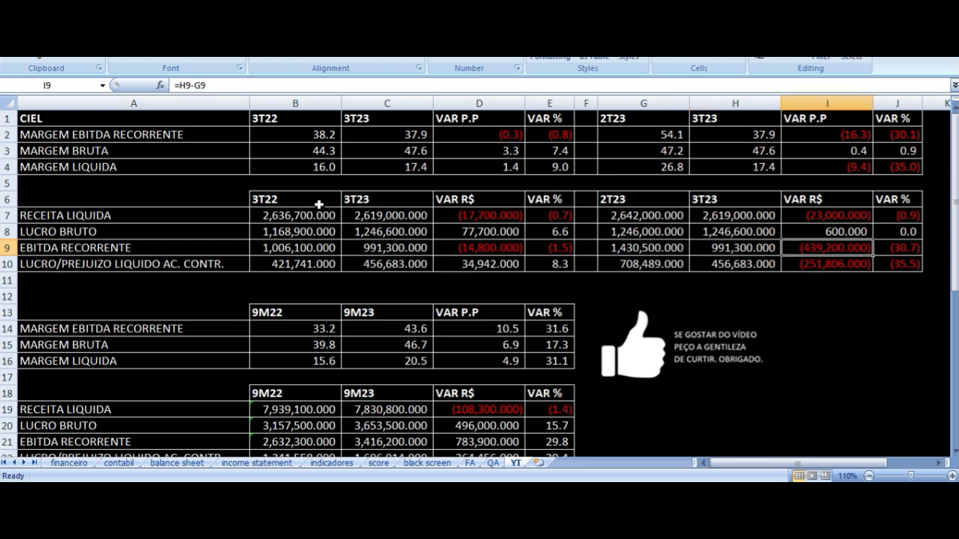
key(Right)
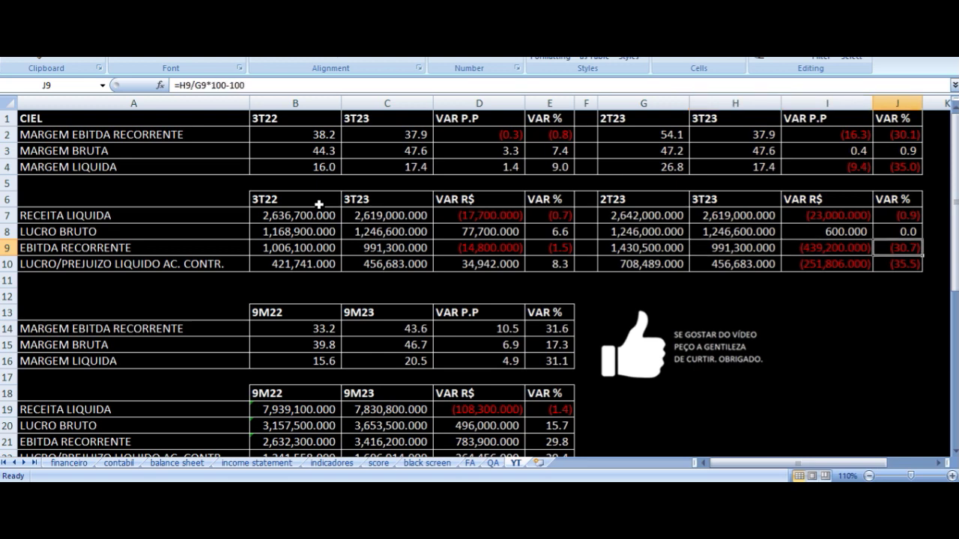
Step: Review the LUCRO/PREJUIZO LIQUIDO AC. CONTR. row from 2T23 to 3T23 with its variations
key(Down)
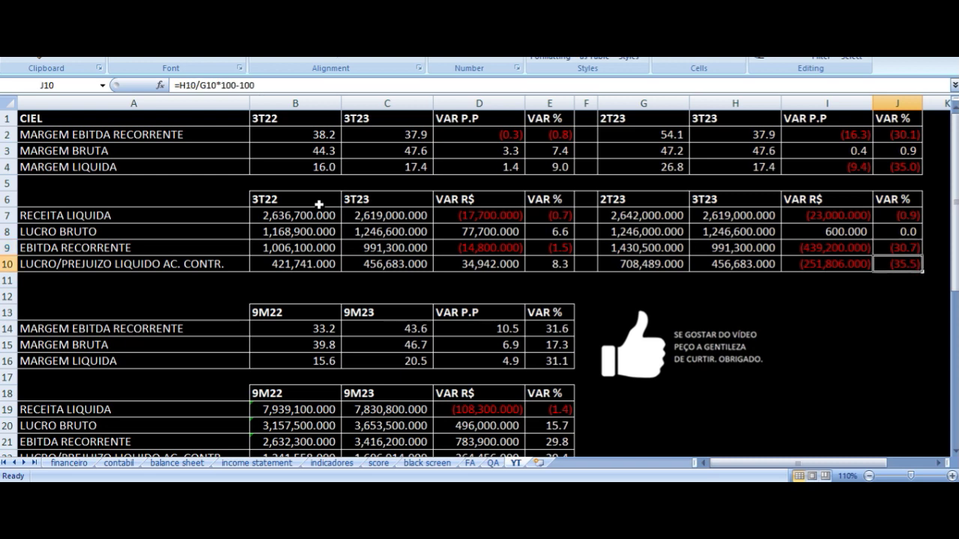
key(Left)
key(Left)
key(Left)
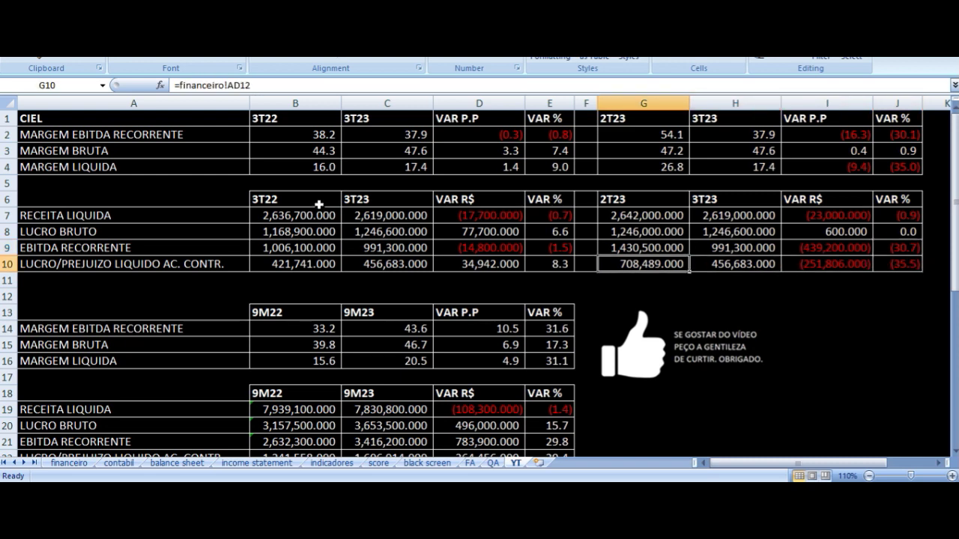
key(Right)
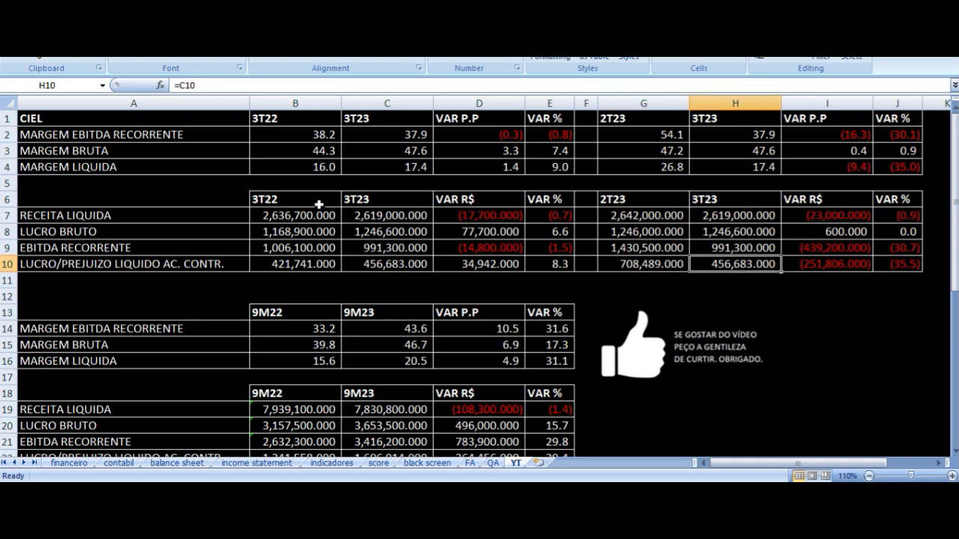
key(Right)
key(Right)
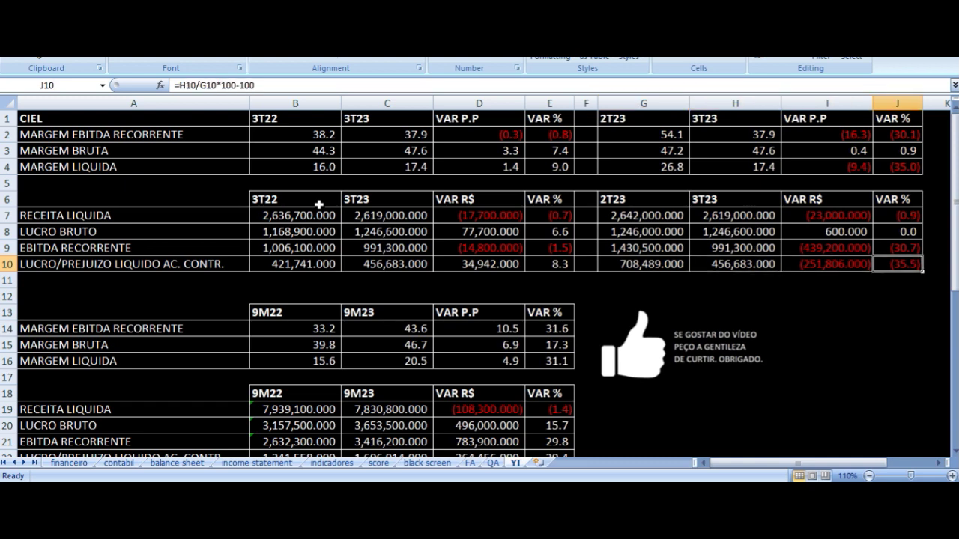
Step: Look over the quarter-over-quarter VAR % cells and the 2T23 column from RECEITA LIQUIDA to LUCRO/PREJUIZO LIQUIDO AC. CONTR
key(Up)
key(Up)
key(Up)
key(Left)
key(Left)
key(Left)
key(Down)
key(Down)
key(Down)
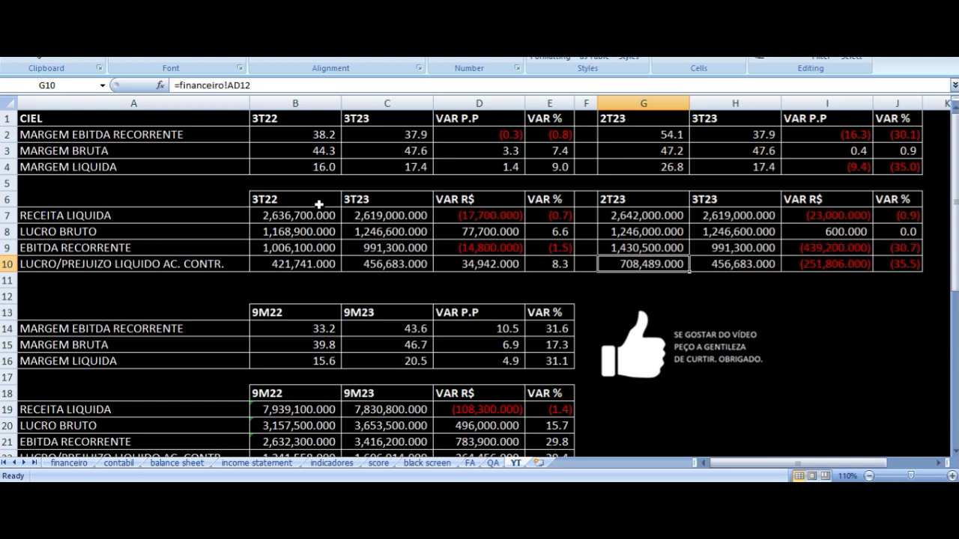
Step: Scan the quarter-over-quarter VAR R$ column between RECEITA LIQUIDA and LUCRO/PREJUIZO LIQUIDO AC. CONTR
key(Right)
key(Right)
key(Right)
key(Left)
key(Up)
key(Up)
key(Up)
key(Down)
key(Down)
key(Down)
key(Down)
key(Down)
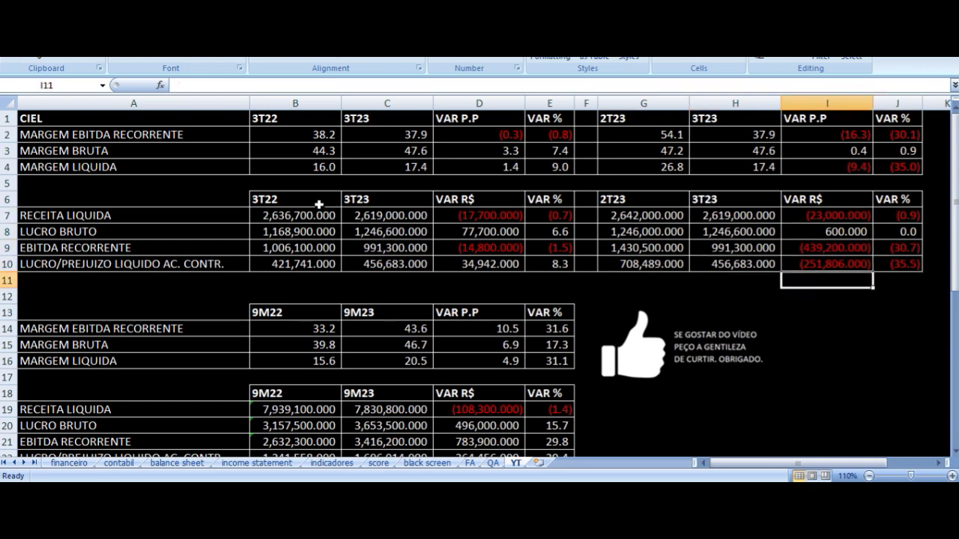
Step: Go to the 9M22 versus 9M23 tables, scan them and return to the 9M22 header of the margins table
key(Left)
key(Left)
key(Left)
key(Left)
key(Left)
key(Left)
key(Left)
key(Left)
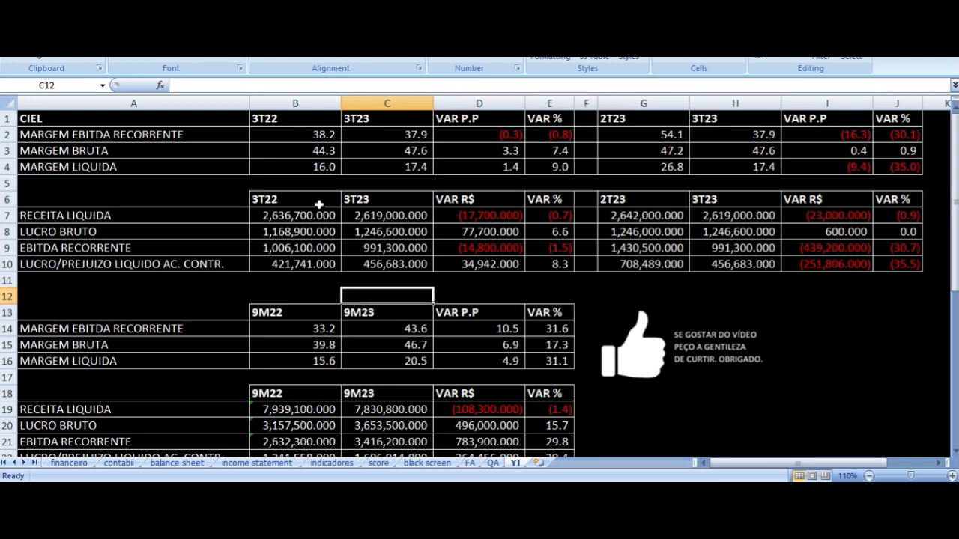
key(Right)
key(Down)
key(Down)
key(Down)
key(Down)
key(Down)
key(Down)
key(Down)
key(Down)
key(Down)
key(Down)
key(Down)
key(Down)
key(Down)
key(Down)
key(Up)
key(Up)
key(Up)
key(Up)
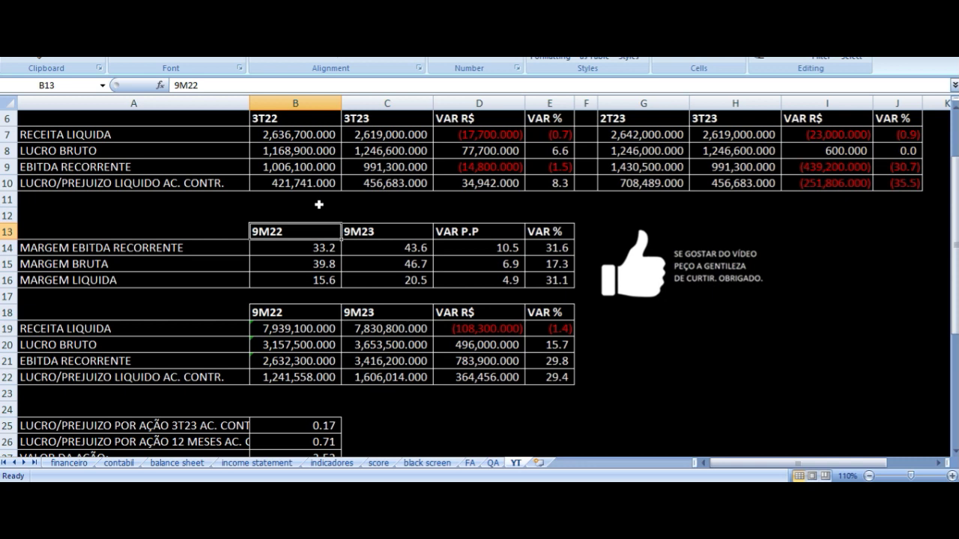
Step: Examine the 9M comparison headers and check the 9M22 MARGEM EBITDA RECORRENTE cell
key(Right)
key(Right)
key(Right)
key(Down)
key(Down)
key(Up)
key(Left)
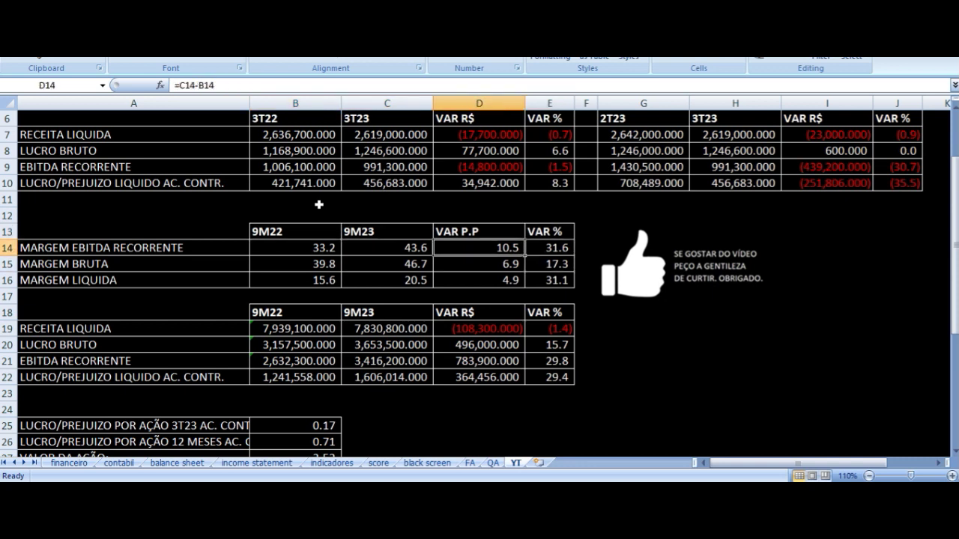
key(Left)
key(Left)
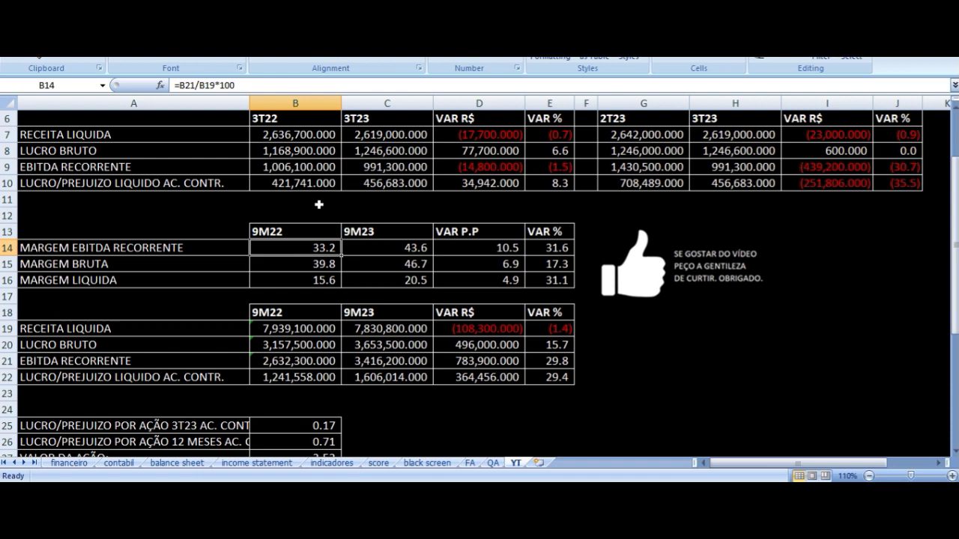
Step: Compare MARGEM EBITDA RECORRENTE between 9M22 and 9M23, including its VAR P.P and VAR % cells
key(Right)
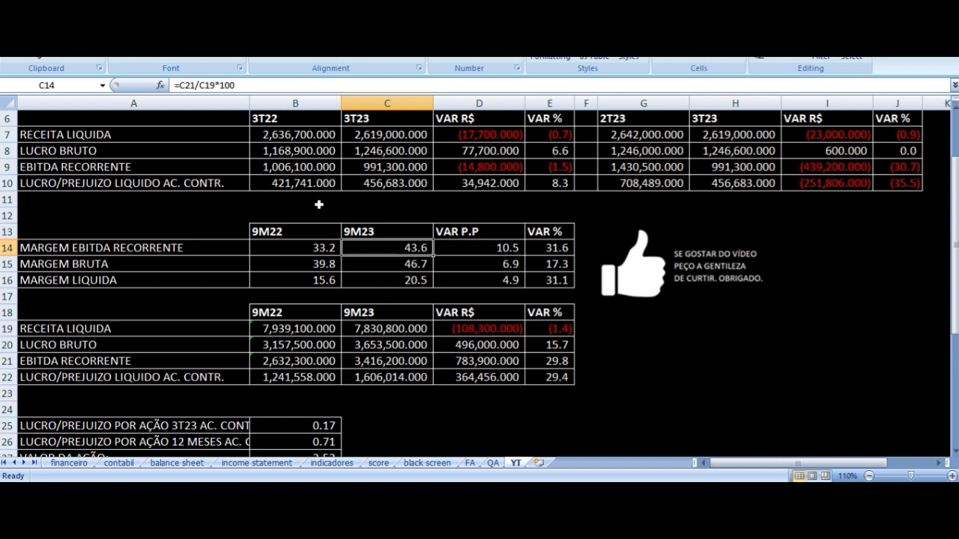
key(Left)
key(Left)
key(Right)
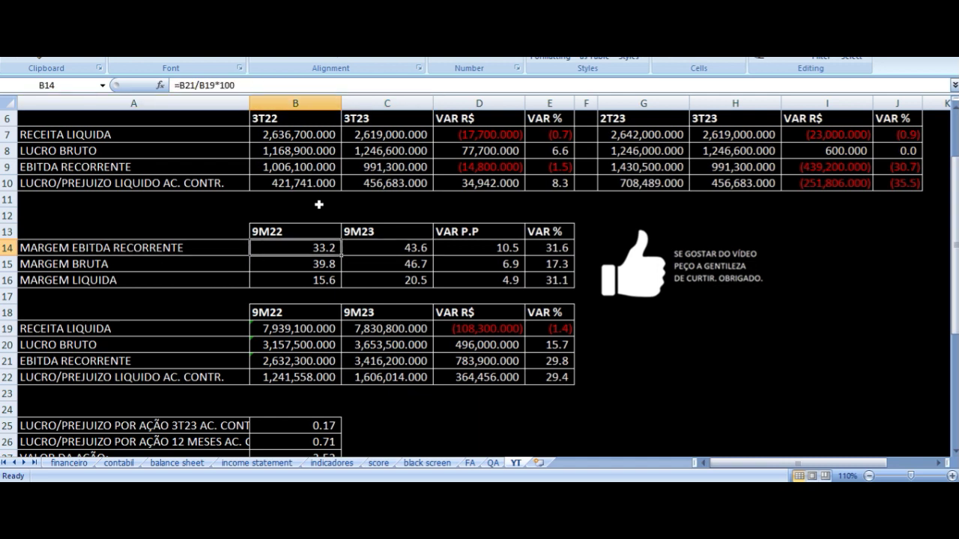
key(Right)
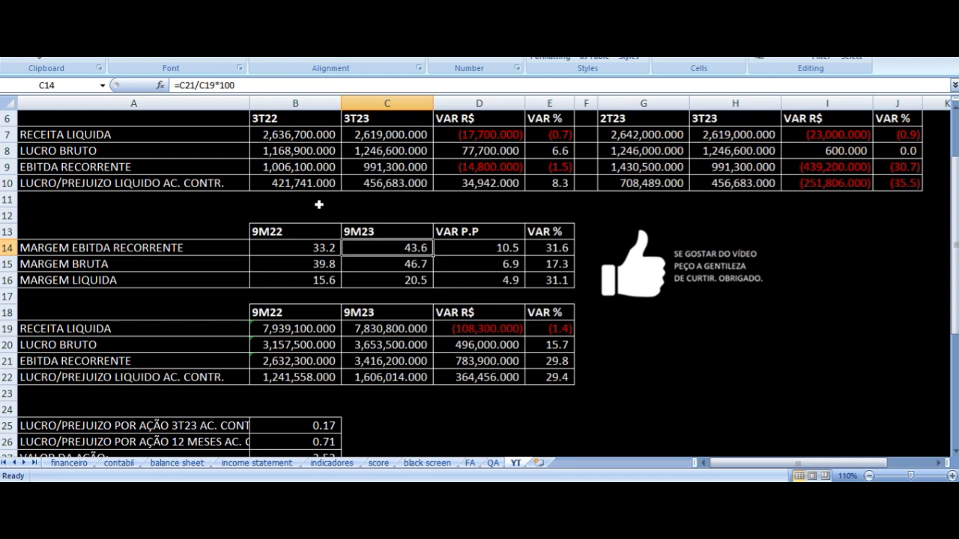
key(Right)
key(Right)
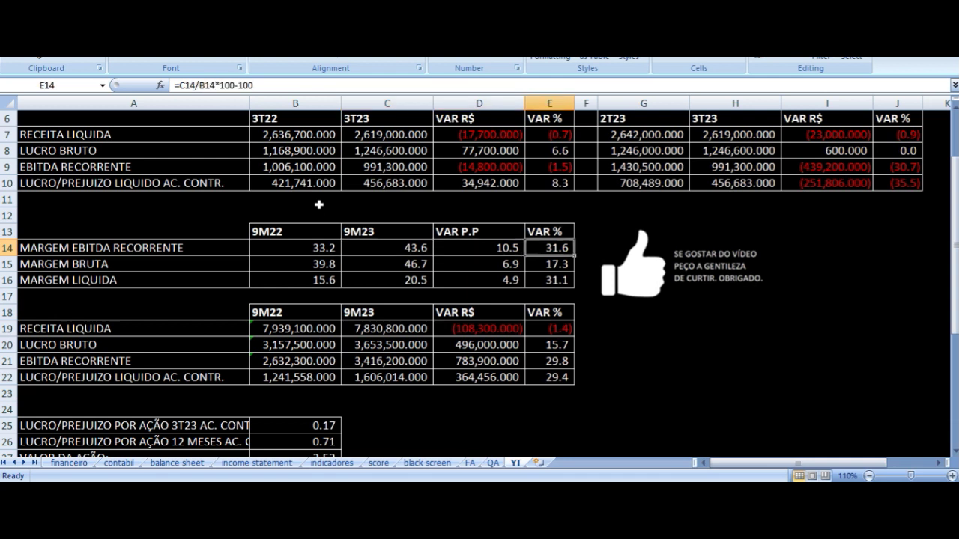
Step: Recheck the nine-month MARGEM EBITDA RECORRENTE row from 9M22 to its VAR % cell
key(Left)
key(Left)
key(Left)
key(Right)
key(Right)
key(Right)
Step: Look back over the 2T23 column of the quarterly tables and return to the rows of the nine-month margins table
key(Right)
key(Right)
key(Up)
key(Up)
key(Up)
key(Up)
key(Up)
key(Up)
key(Up)
key(Up)
key(Up)
key(Up)
key(Up)
key(Up)
key(Up)
key(Down)
key(Down)
key(Down)
key(Down)
key(Down)
key(Down)
key(Down)
key(Down)
key(Down)
key(Down)
key(Down)
key(Down)
key(Down)
key(Down)
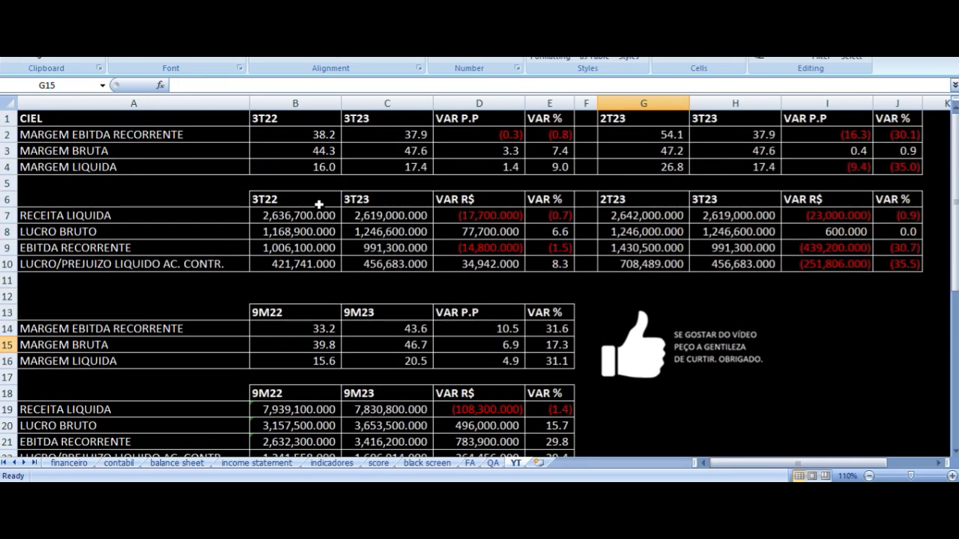
Step: Look from the nine-month MARGEM BRUTA row down to the P/L 12 MESES value below the nine-month tables
key(Left)
key(Left)
key(Left)
key(Left)
key(Left)
key(Left)
key(Right)
key(Right)
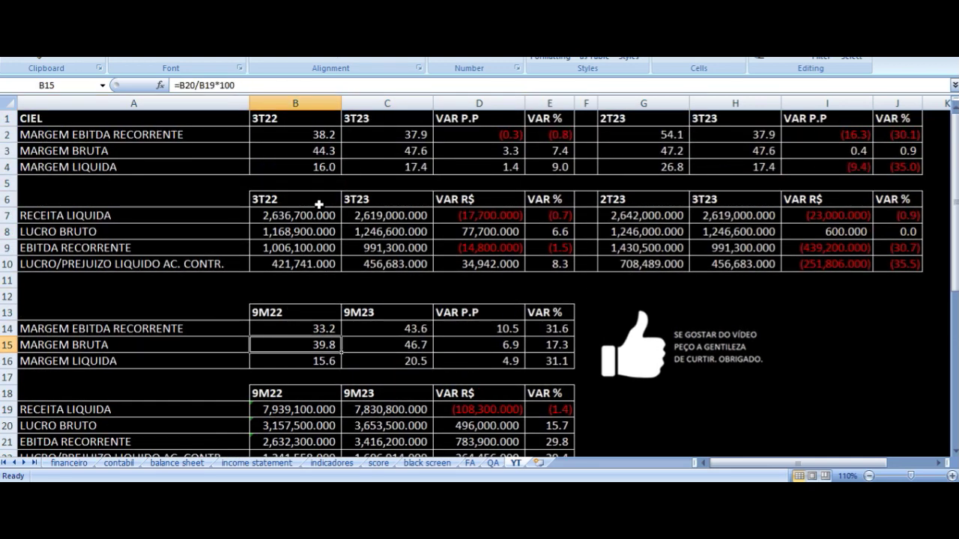
key(Left)
key(Down)
key(Down)
key(Down)
key(Down)
key(Down)
key(Down)
key(Down)
key(Down)
key(Down)
key(Down)
key(Down)
key(Down)
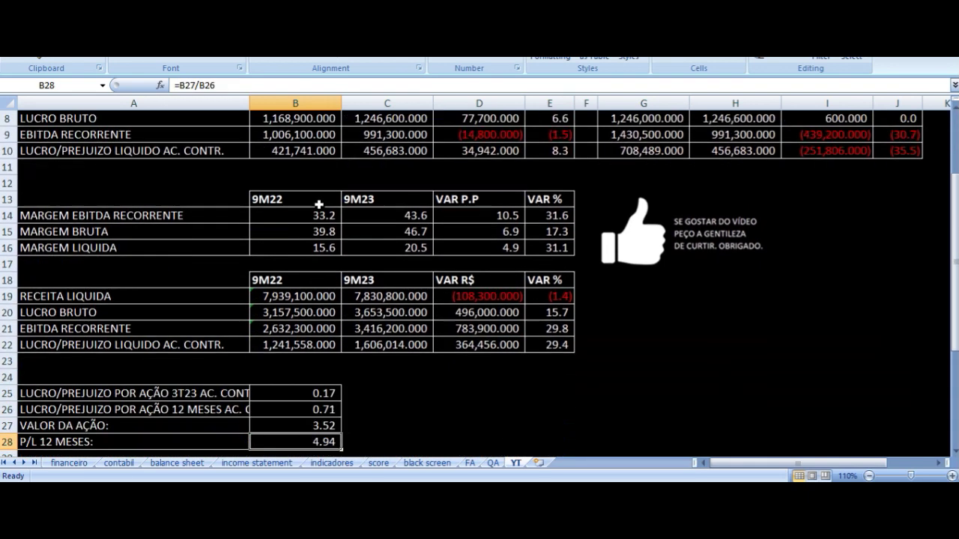
Step: Compare the nine-month MARGEM EBITDA RECORRENTE for 9M22 and 9M23, then check its VAR P.P and VAR % cells
key(Up)
key(Up)
key(Up)
key(Up)
key(Up)
key(Up)
key(Up)
key(Up)
key(Up)
key(Up)
key(Up)
key(Up)
key(Up)
key(Up)
key(Down)
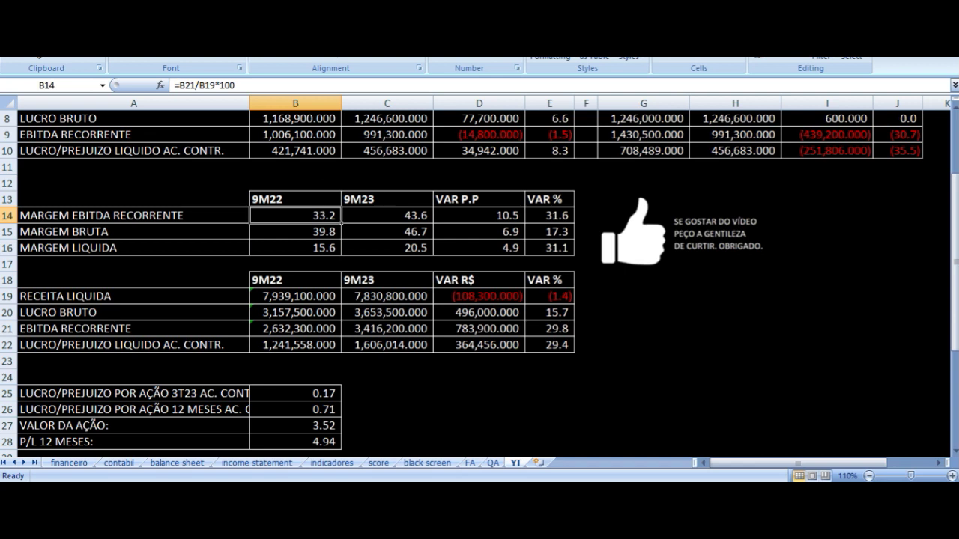
key(Left)
key(Right)
key(Right)
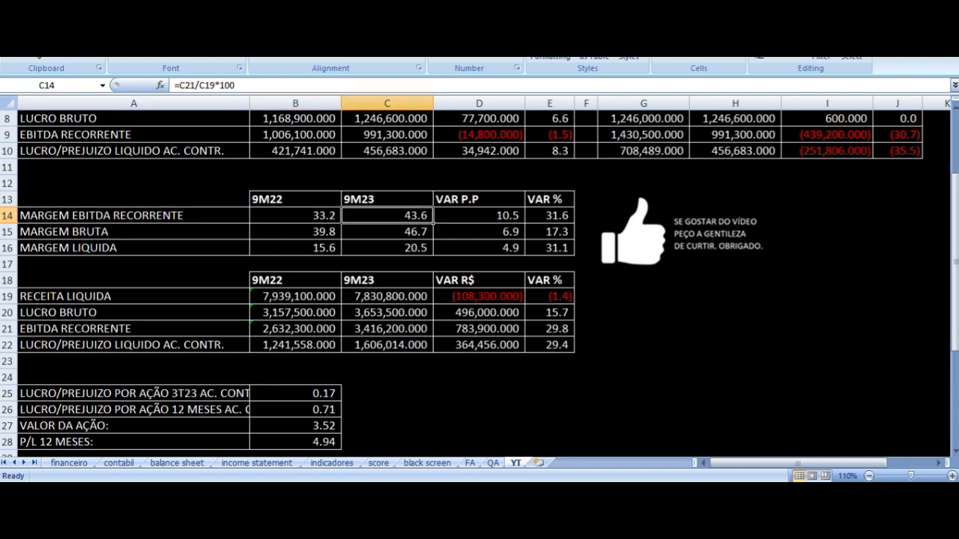
click(295, 215)
click(387, 215)
key(Right)
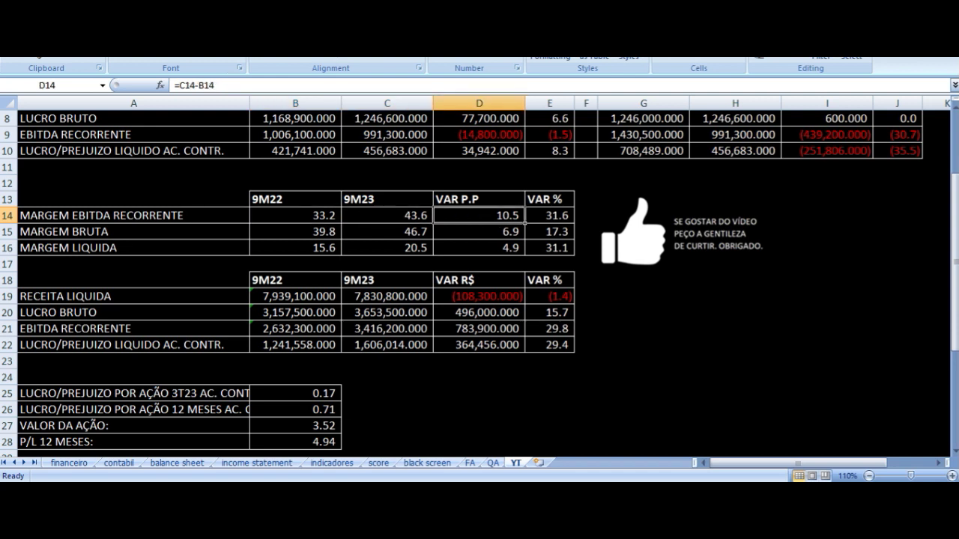
click(550, 215)
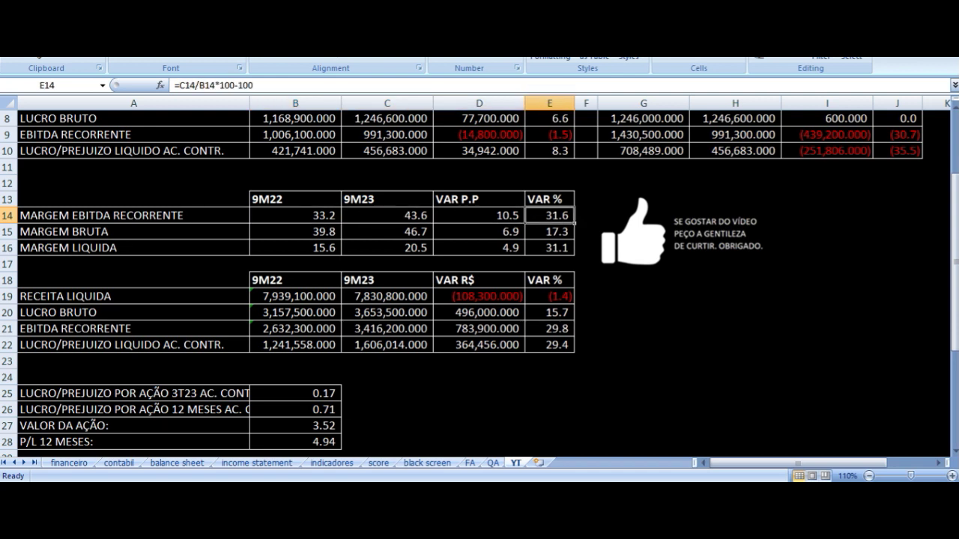
Step: Compare MARGEM BRUTA between 9M22 and 9M23, including its VAR P.P and VAR % cells
key(Down)
key(Left)
key(Left)
key(Left)
key(Left)
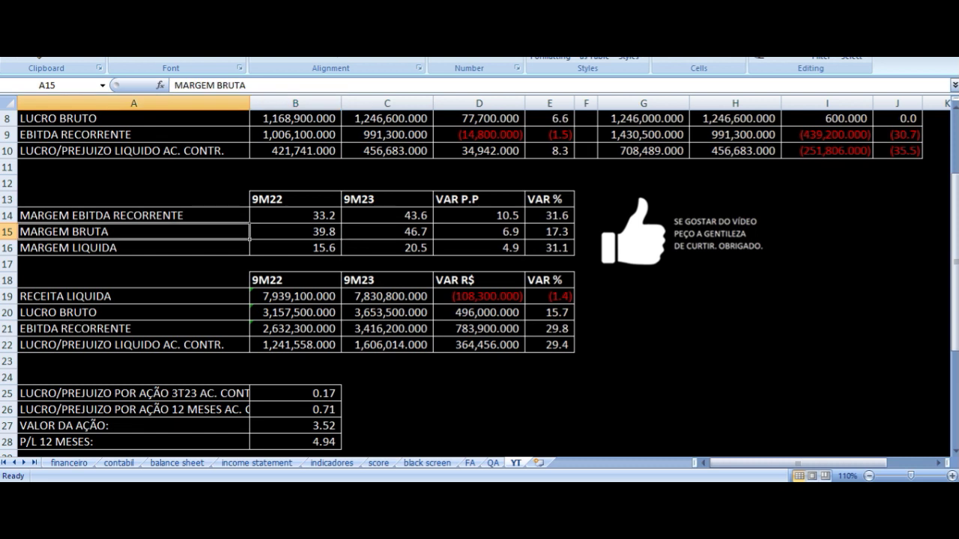
key(Right)
key(Right)
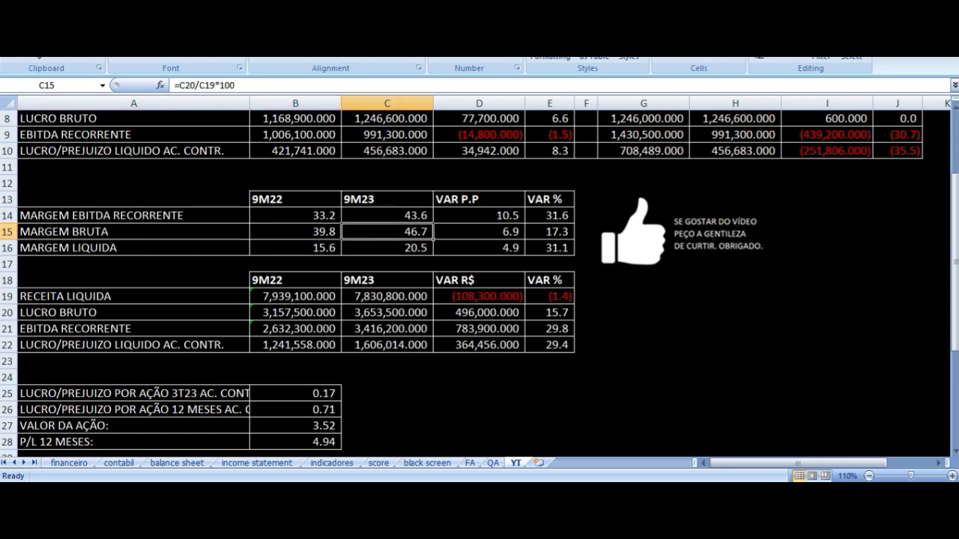
key(Right)
key(Up)
key(Down)
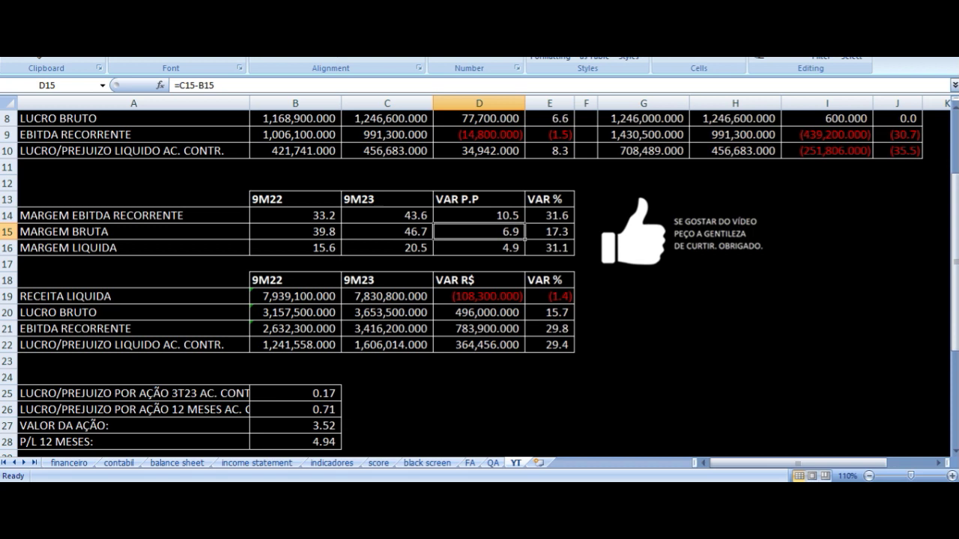
key(Right)
Step: Compare MARGEM LIQUIDA between 9M22 and 9M23, including its VAR P.P and VAR % cells
key(Down)
key(Left)
key(Left)
key(Left)
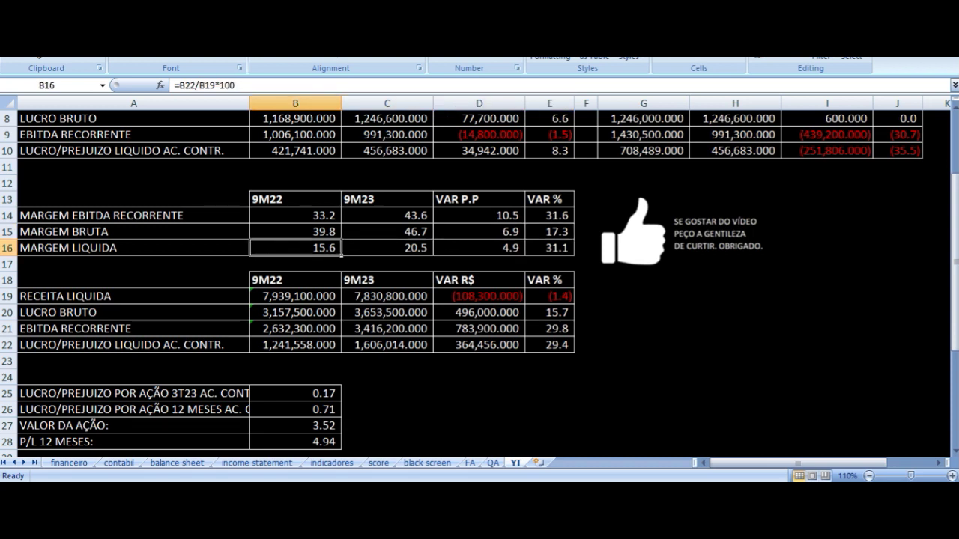
key(Left)
key(Right)
key(Right)
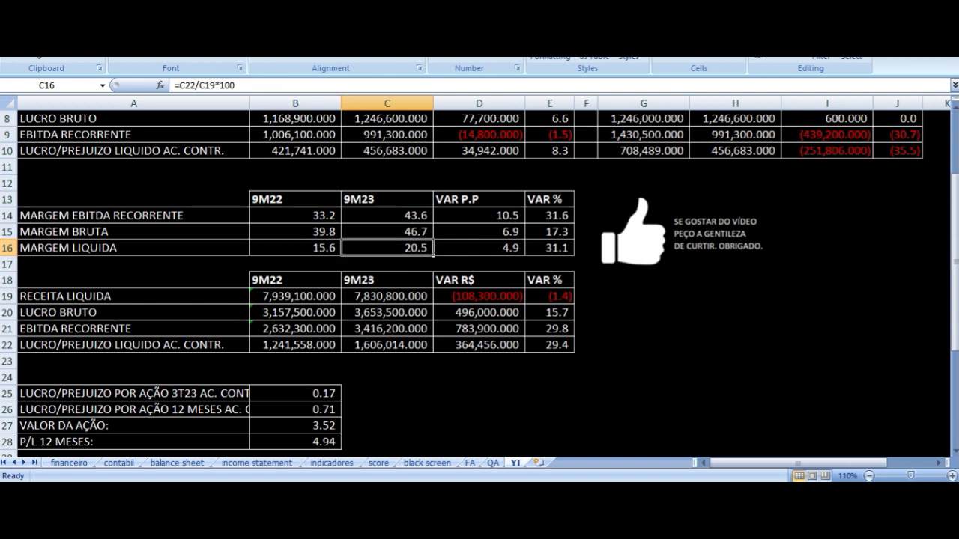
key(Right)
key(Right)
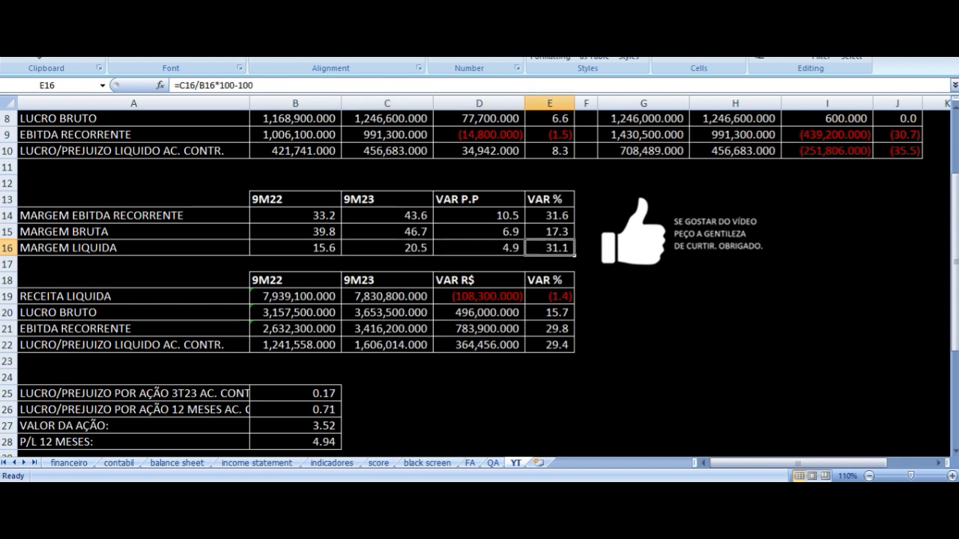
Step: Compare the nine-month RECEITA LIQUIDA for 9M22 and 9M23, through its VAR R$ and VAR % cells
key(Down)
key(Down)
key(Down)
key(Left)
key(Left)
key(Left)
key(Left)
key(Right)
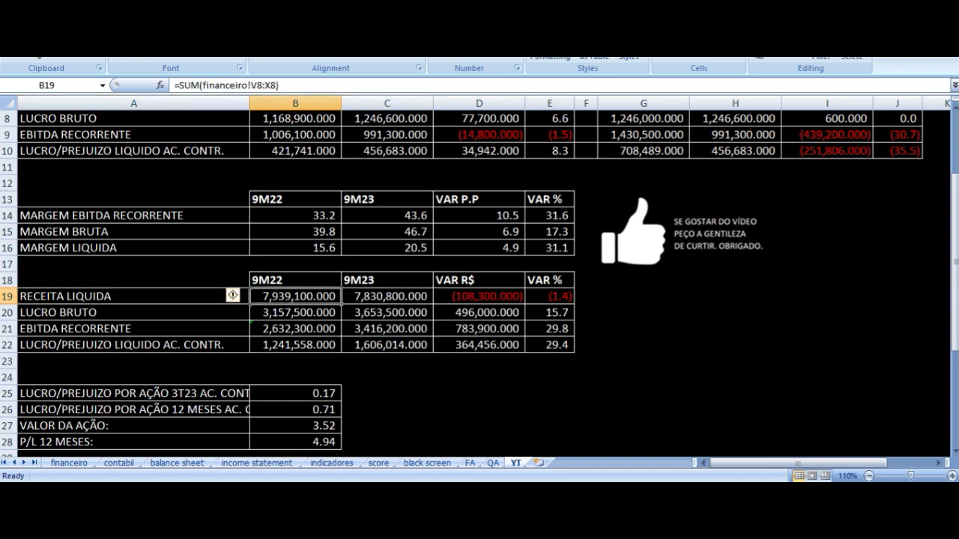
key(Right)
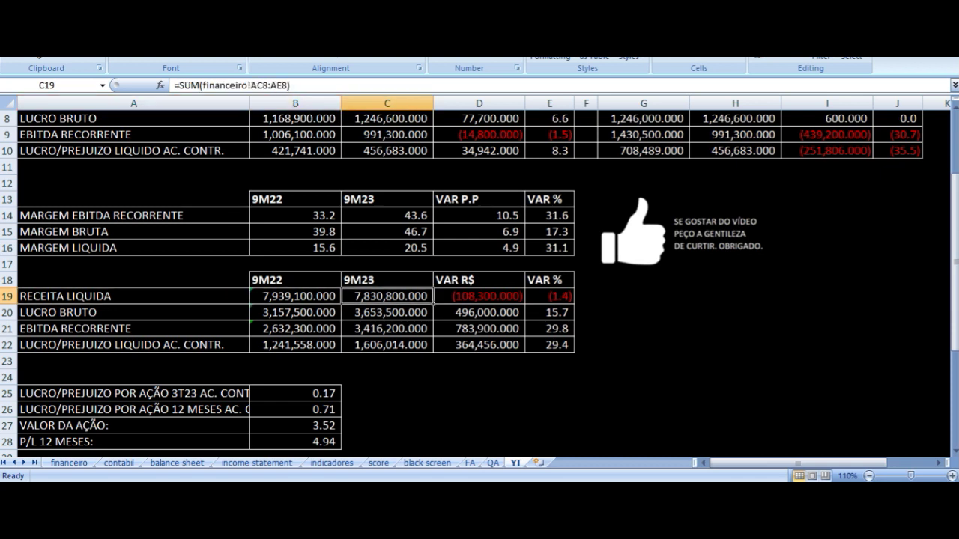
key(Right)
key(Right)
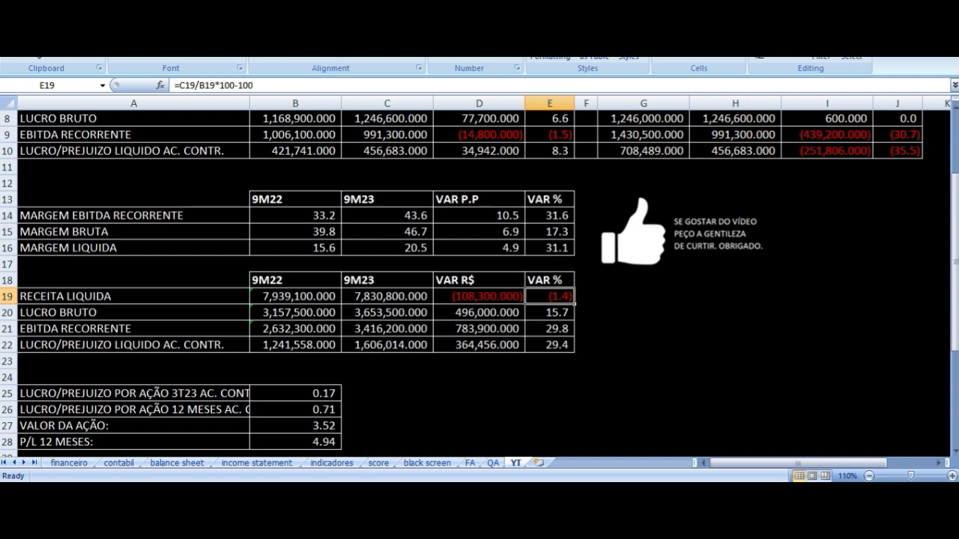
Step: Check the nine-month LUCRO BRUTO values against the RECEITA LIQUIDA row and its VAR % cell
key(Down)
key(Left)
key(Left)
key(Left)
key(Left)
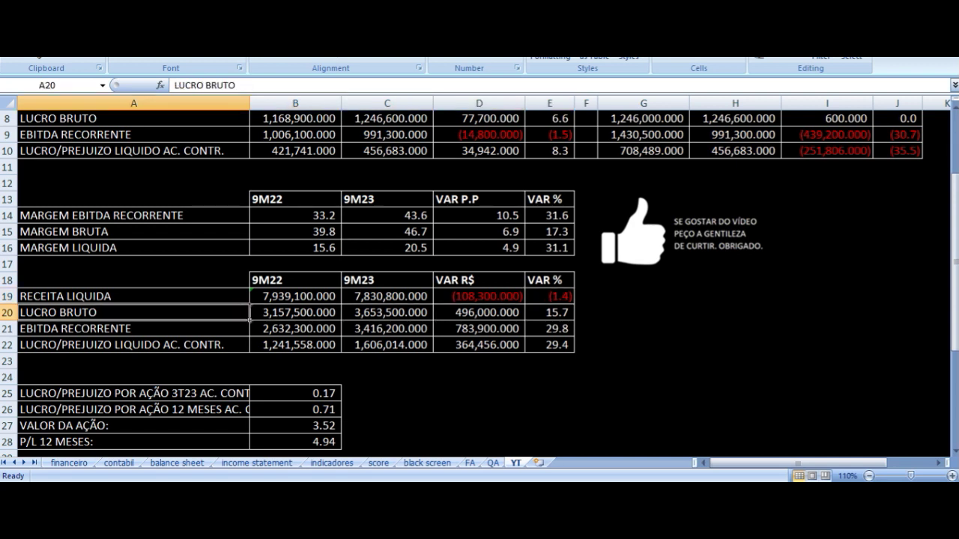
key(Right)
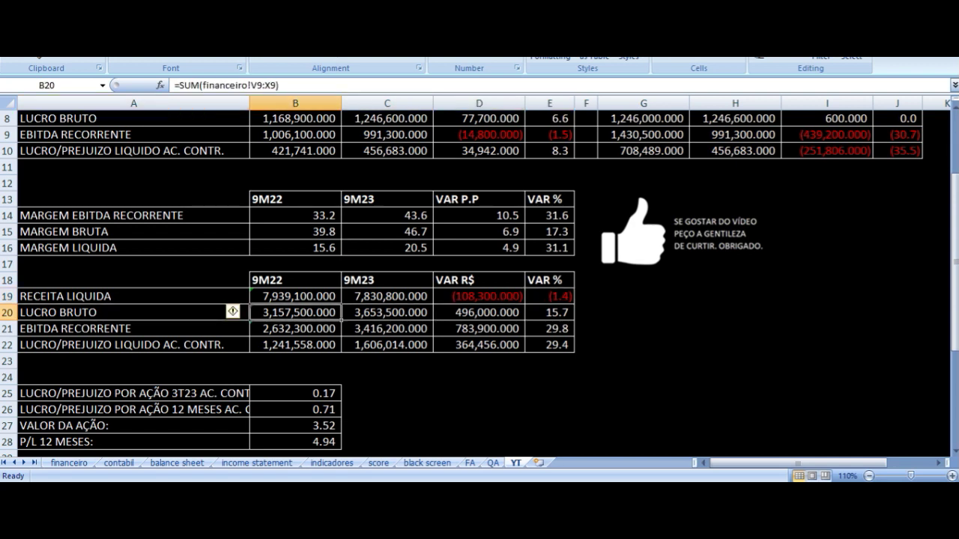
key(Right)
key(Up)
click(550, 296)
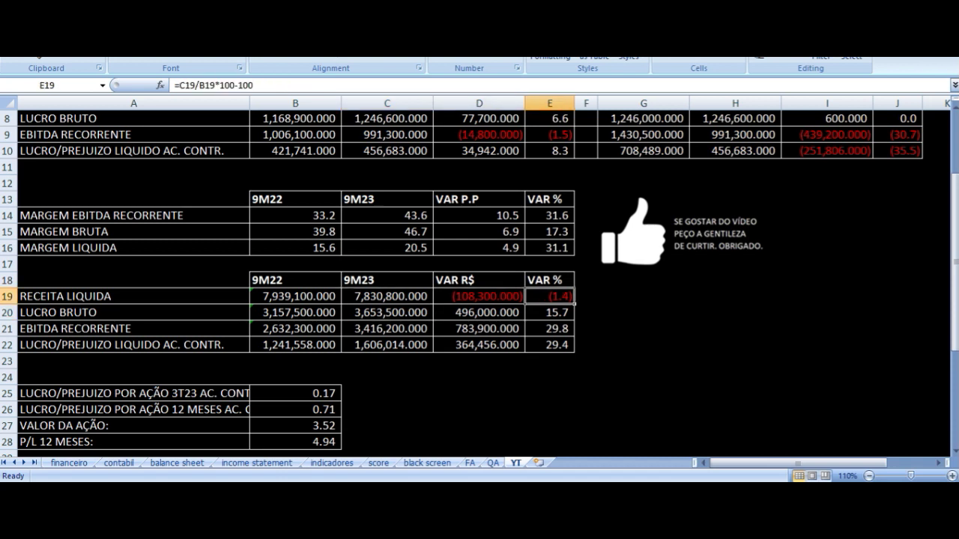
Step: Compare the nine-month LUCRO BRUTO for 9M22 and 9M23, through its VAR R$ and VAR % cells
key(Left)
key(Left)
key(Left)
key(Down)
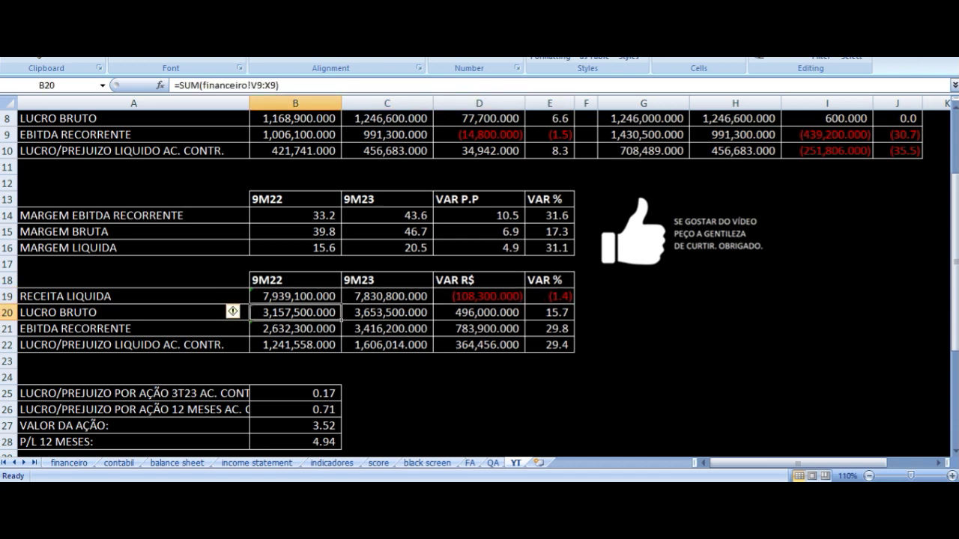
key(Left)
key(Right)
key(Right)
key(Left)
key(Right)
key(Right)
key(Right)
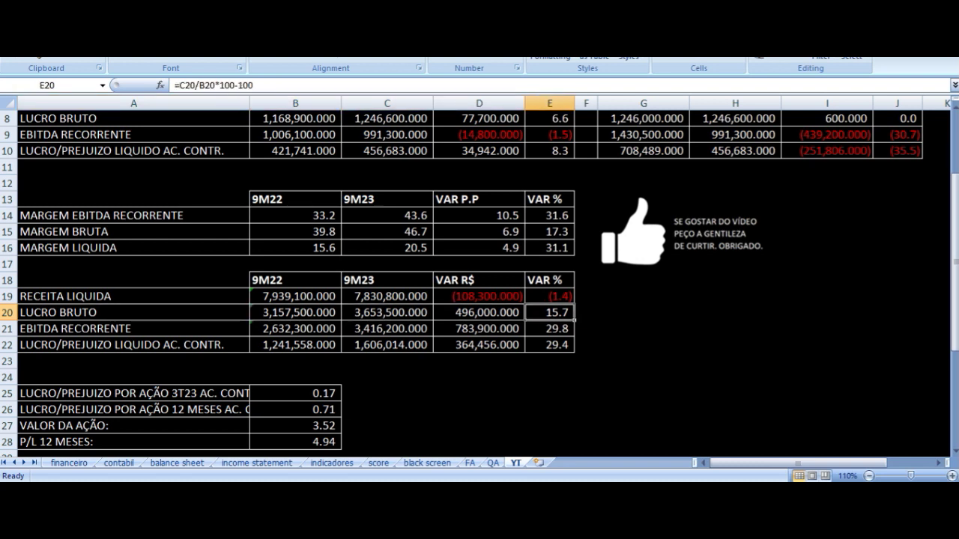
Step: Compare the nine-month EBITDA RECORRENTE for 9M22 and 9M23, including its VAR R$ and VAR % cells
key(Down)
key(Left)
key(Left)
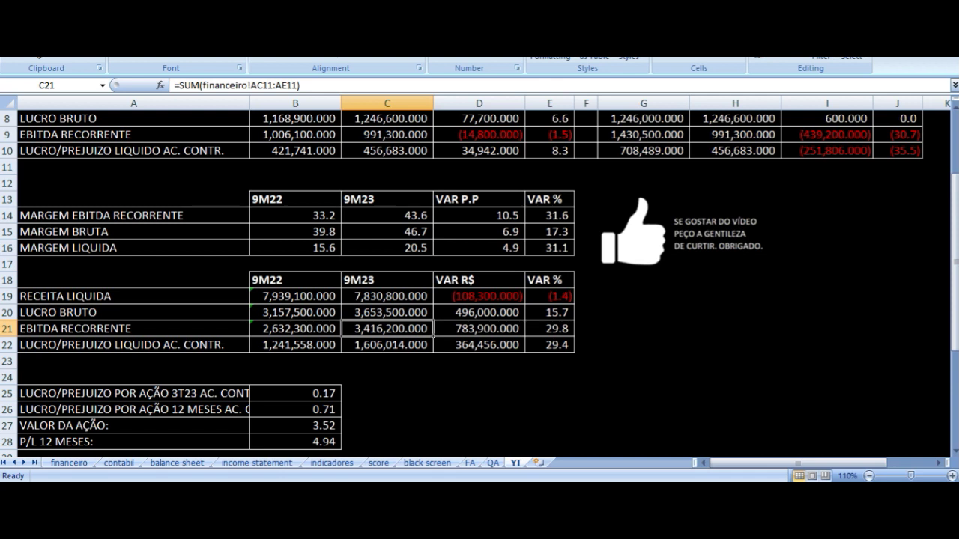
key(Left)
key(Left)
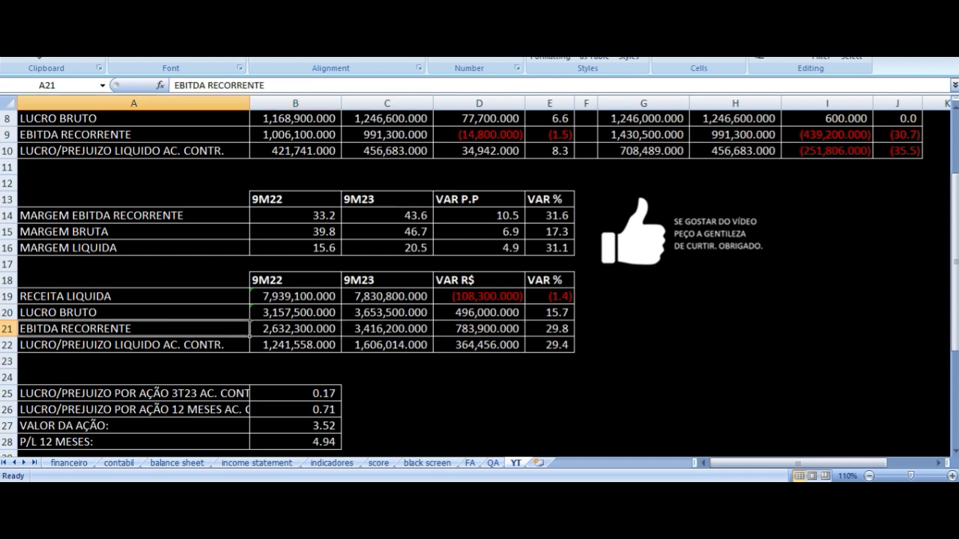
key(Right)
key(Right)
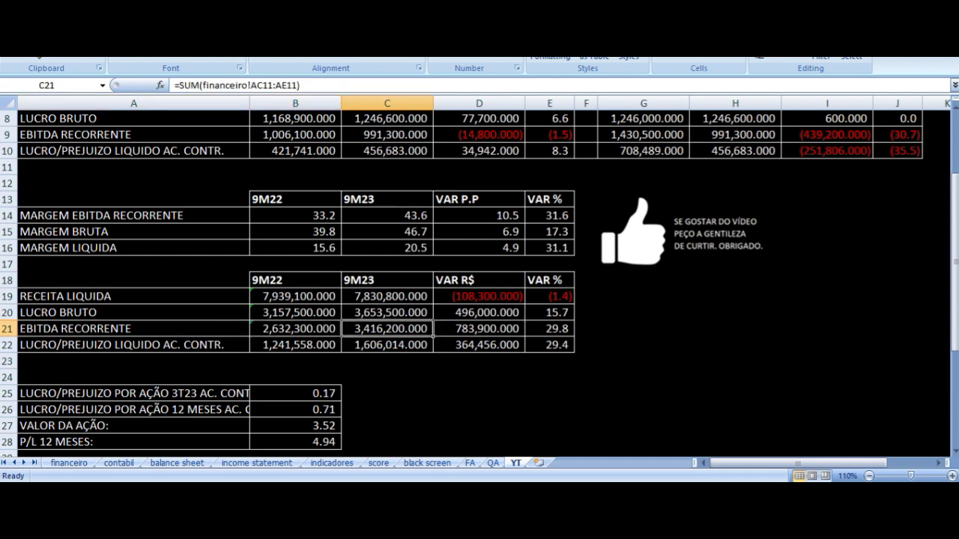
key(Left)
key(Right)
key(Right)
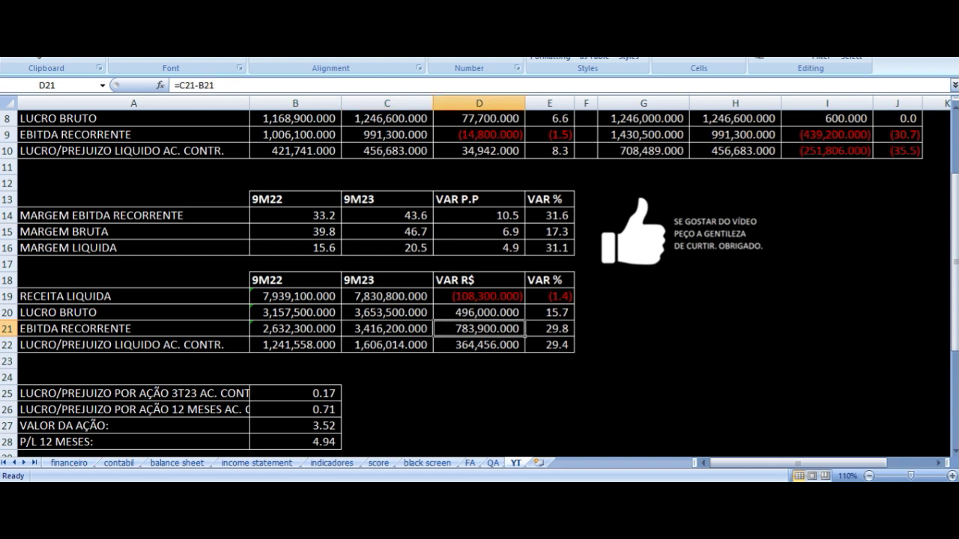
key(Right)
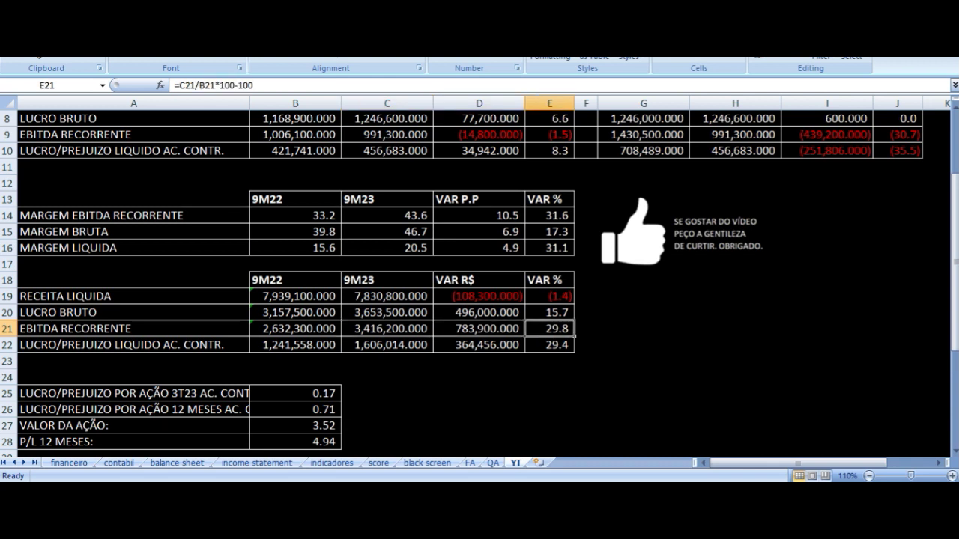
key(Left)
key(Left)
key(Right)
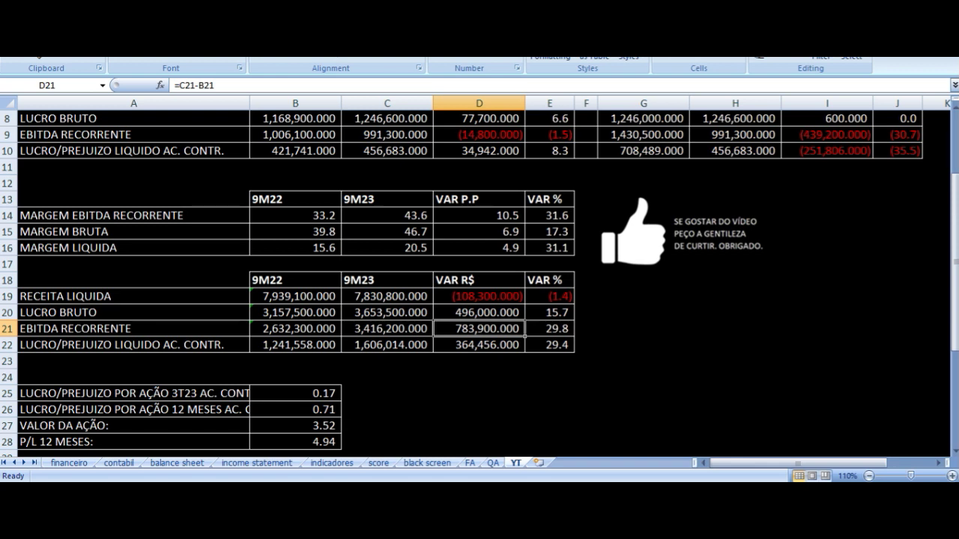
Step: Compare the nine-month LUCRO/PREJUIZO LIQUIDO AC. CONTR. for 9M22 and 9M23, including its VAR % and VAR R$ cells
key(Down)
key(Left)
key(Left)
key(Left)
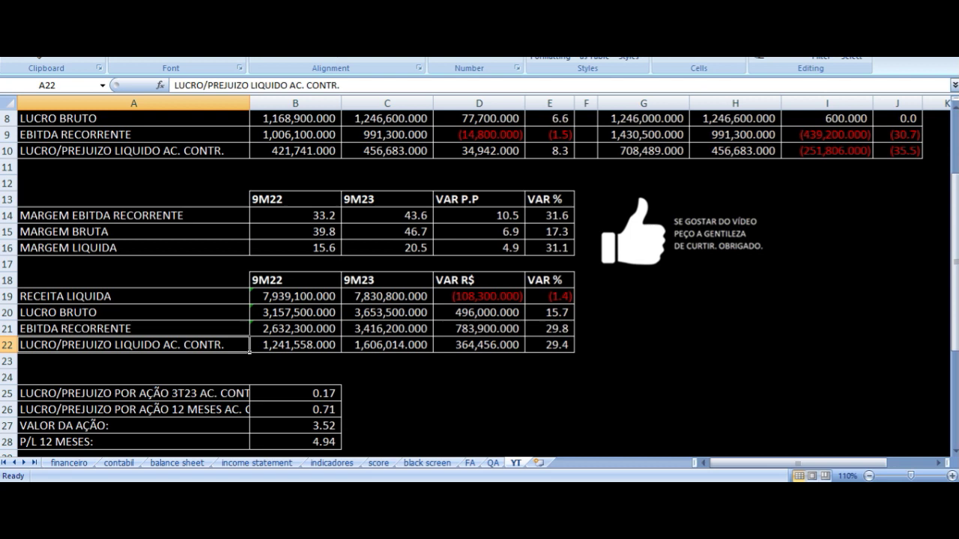
key(Right)
key(Right)
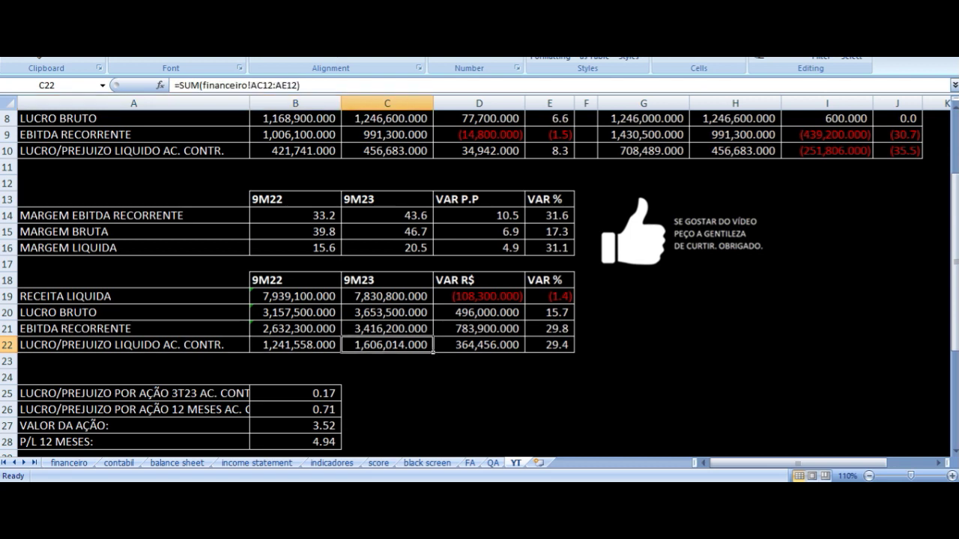
click(549, 344)
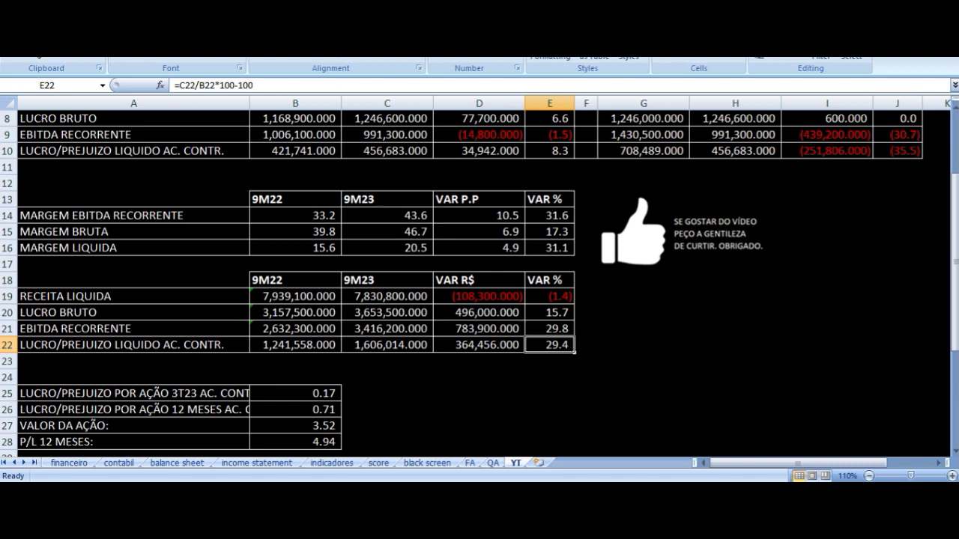
click(479, 344)
Step: Look down past the per-share rows towards P/VP and return to the header row of the nine-month results table
key(Down)
key(Left)
key(Left)
key(Left)
key(Down)
key(Down)
key(Down)
key(Down)
key(Down)
key(Down)
key(Down)
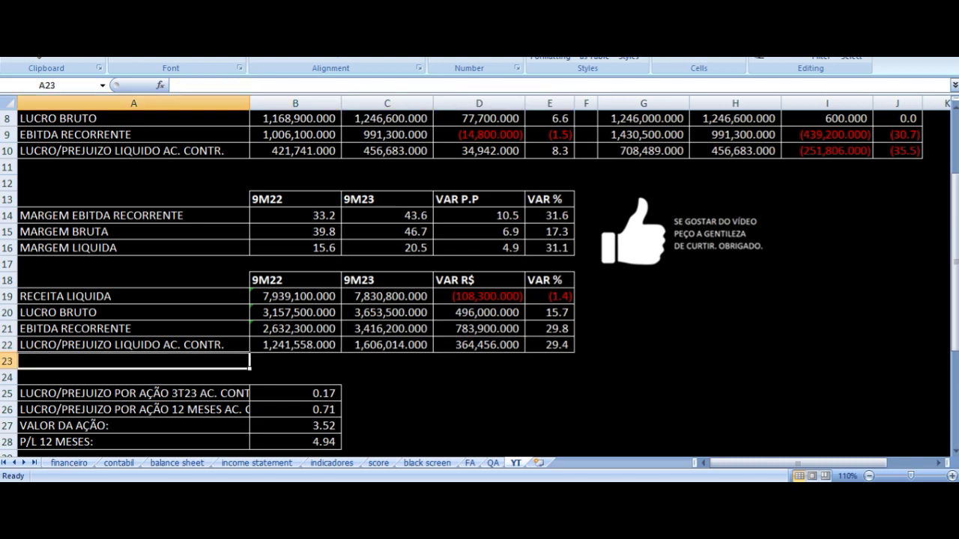
key(Up)
key(Up)
key(Up)
key(Up)
key(Up)
key(Up)
key(Up)
key(Up)
key(Up)
key(Up)
key(Up)
key(Up)
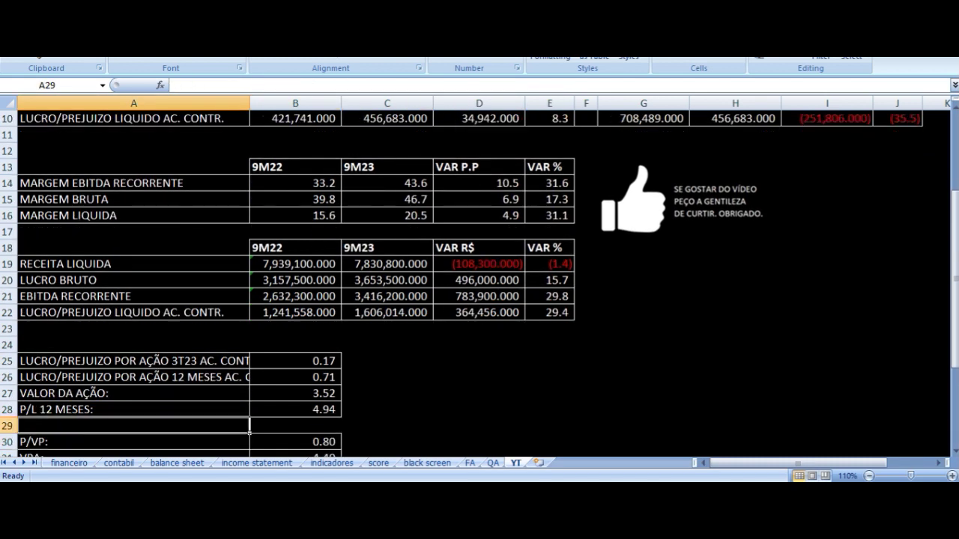
Step: Recheck the nine-month RECEITA LIQUIDA row from its VAR % cell back to 9M22
key(Right)
key(Right)
key(Right)
key(Right)
key(Down)
key(Left)
key(Left)
key(Left)
Step: Check the LUCRO/PREJUIZO POR AÇÃO 3T23 AC. CONTR. label and its value
key(Down)
key(Down)
key(Down)
key(Down)
key(Down)
key(Down)
key(Left)
key(Right)
key(Left)
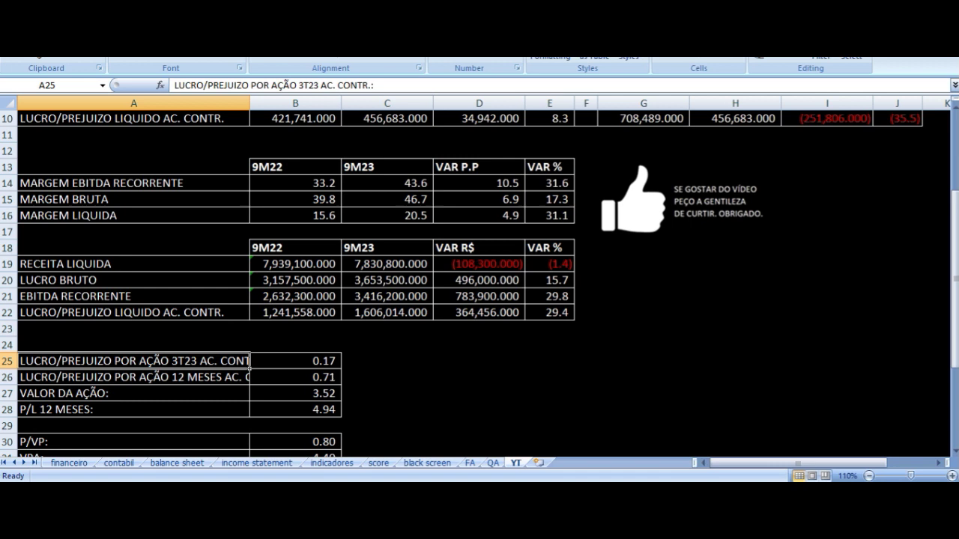
key(Right)
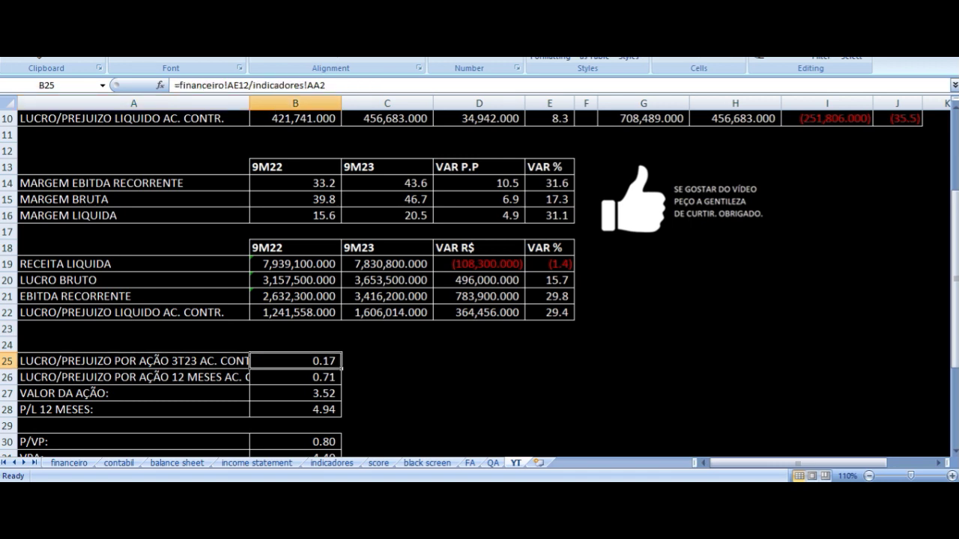
Step: Check the LUCRO/PREJUIZO POR AÇÃO 12 MESES AC. CONTR. label and its value
key(Down)
key(Left)
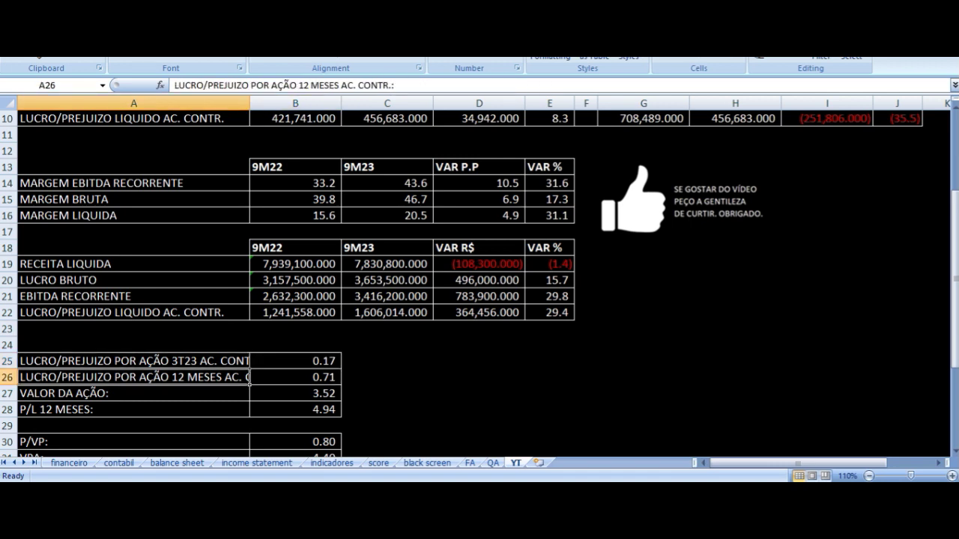
key(Right)
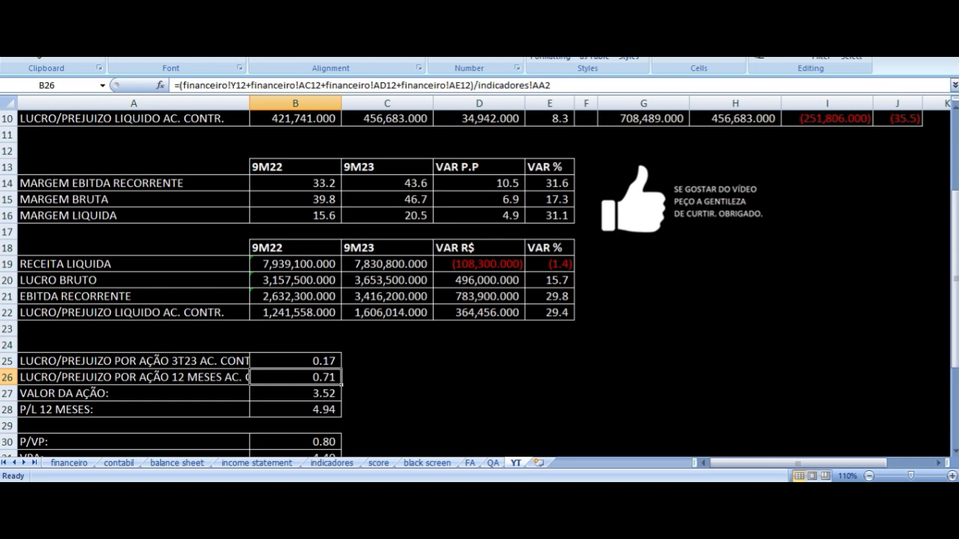
Step: Recheck the LUCRO/PREJUIZO POR AÇÃO labels for 3T23 and 12 MESES, along with the 12-month value
key(Left)
key(Up)
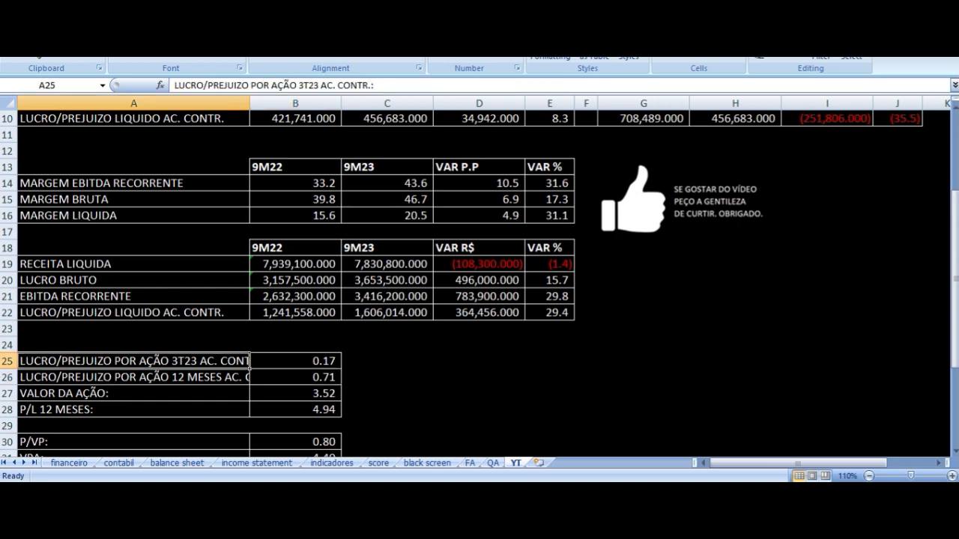
key(Down)
key(Right)
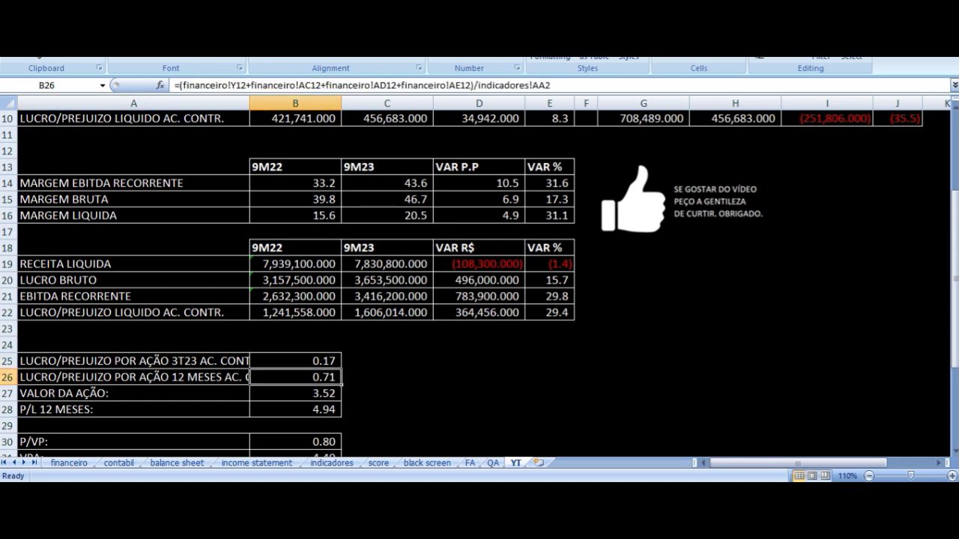
key(Left)
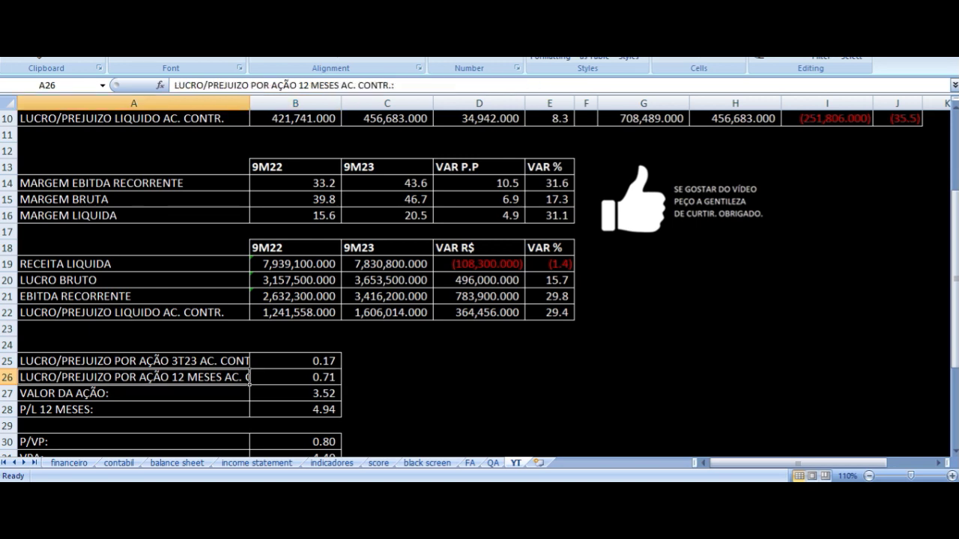
key(Right)
key(Left)
Step: Check the VALOR DA AÇÃO and P/L 12 MESES labels together with their values
key(Down)
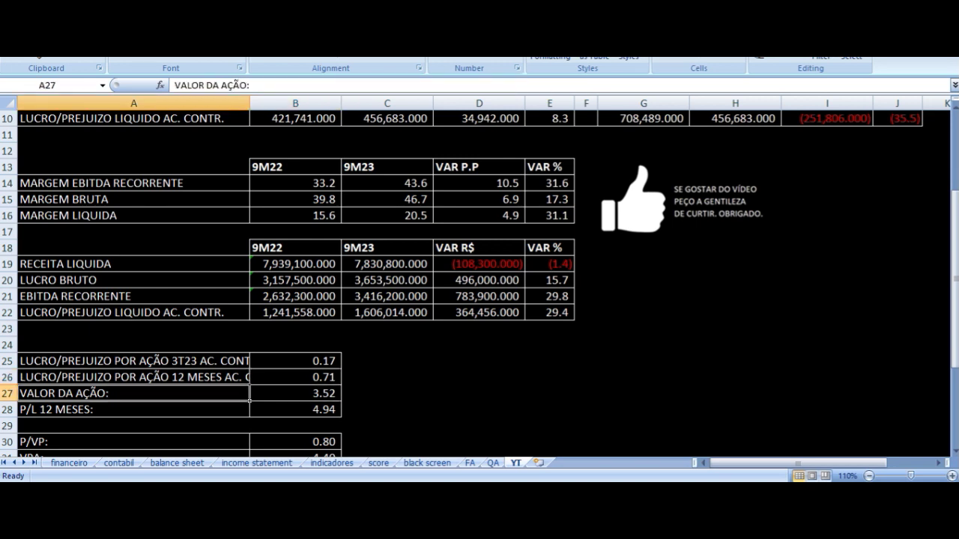
key(Right)
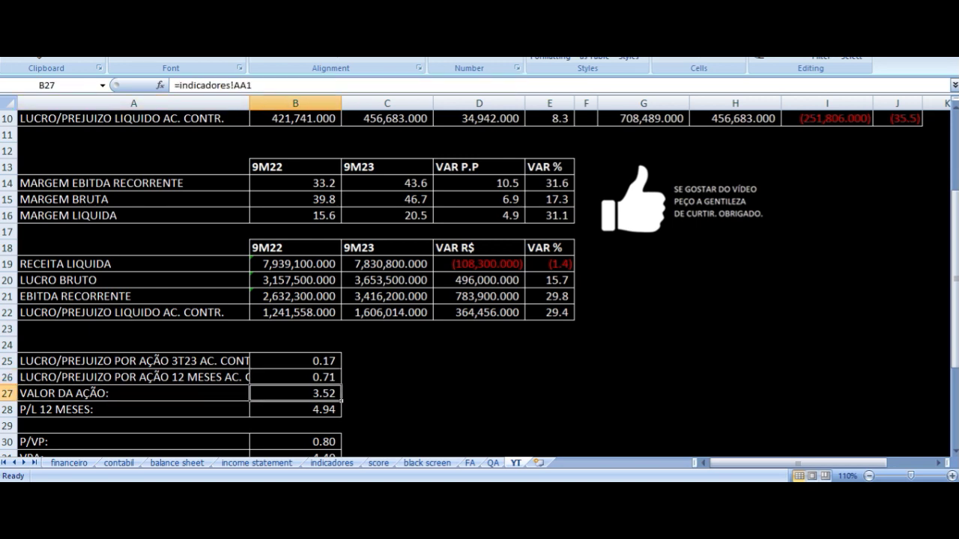
key(Down)
key(Left)
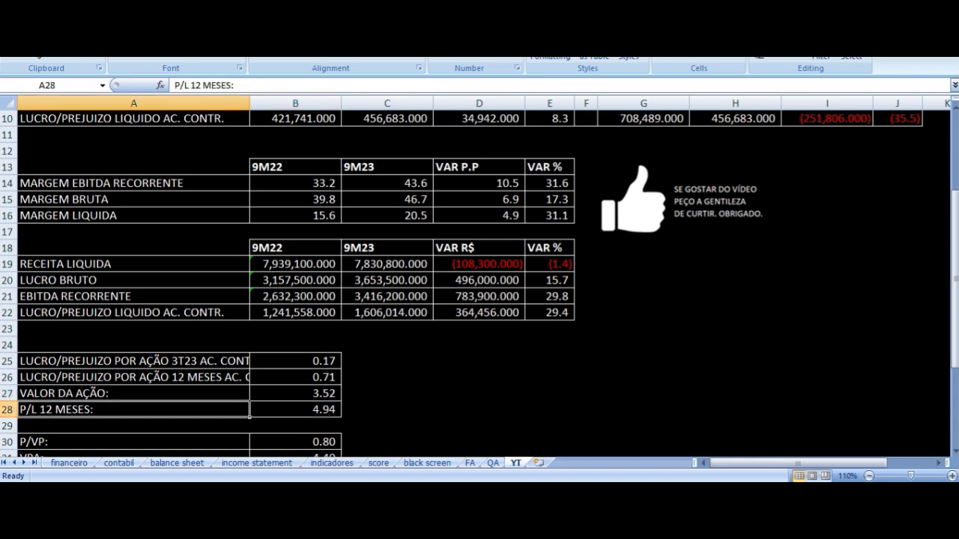
key(Right)
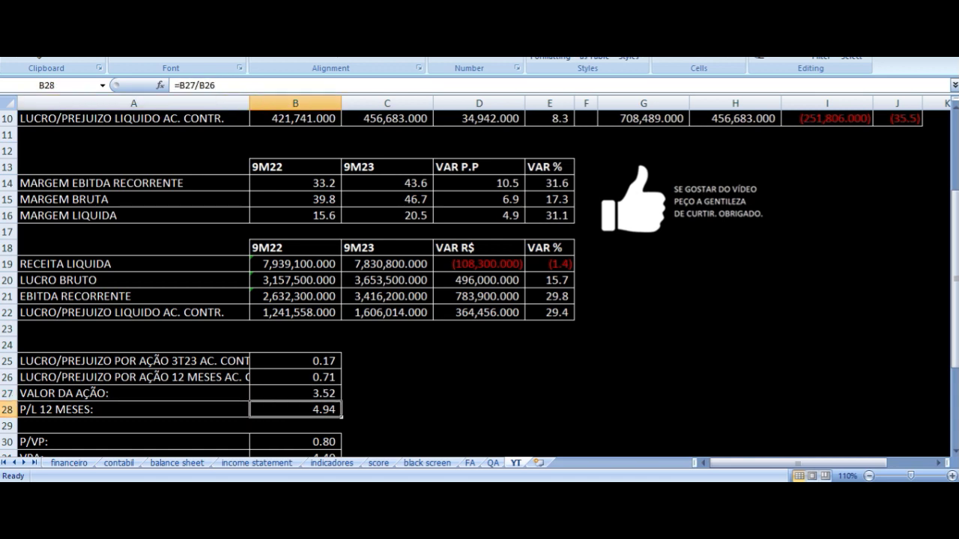
Step: Look down past the share-count and VALOR DE MERCADO rows and return to the P/VP value
key(Down)
key(Down)
key(Down)
key(Down)
key(Down)
key(Down)
key(Down)
key(Down)
key(Down)
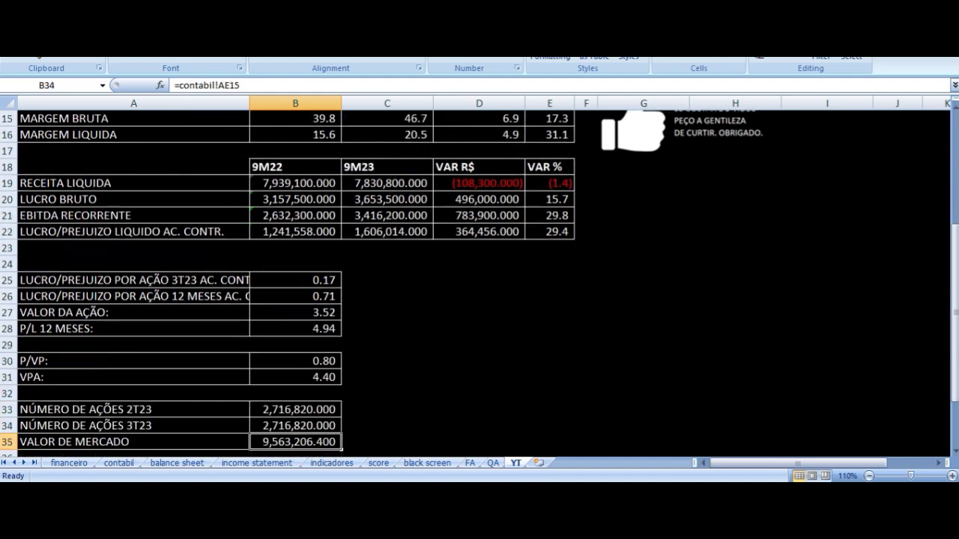
key(Up)
key(Up)
key(Up)
key(Up)
key(Up)
key(Up)
key(Up)
Step: Check the P/VP and VPA labels together with their values
key(Left)
key(Right)
key(Down)
key(Left)
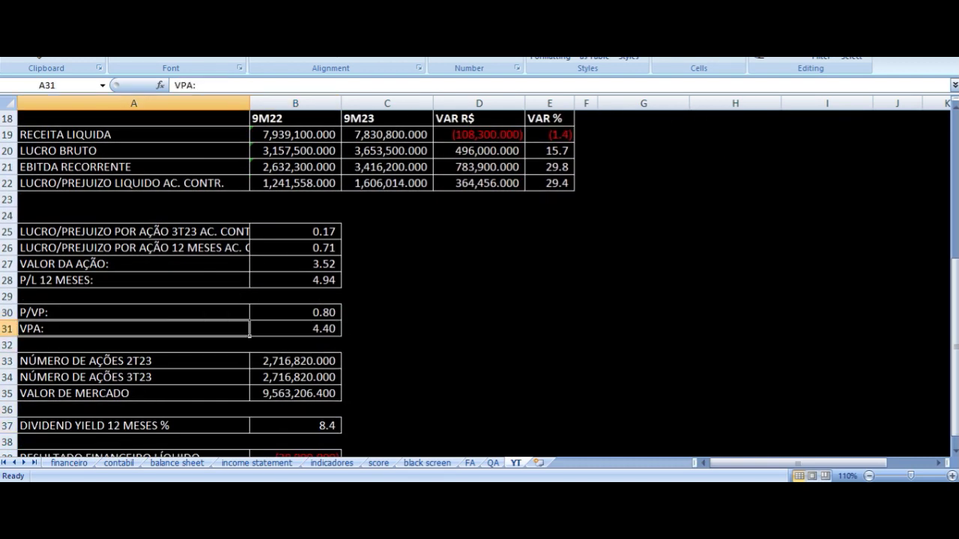
key(Right)
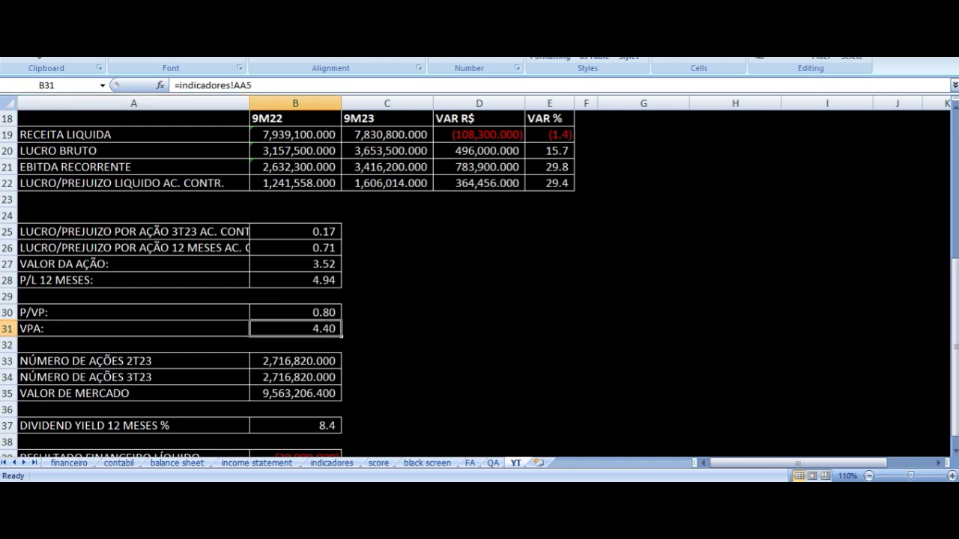
Step: Recheck the P/L 12 MESES value and the VALOR DA AÇÃO row, ending on the P/VP label
key(Up)
key(Up)
key(Up)
key(Up)
key(Down)
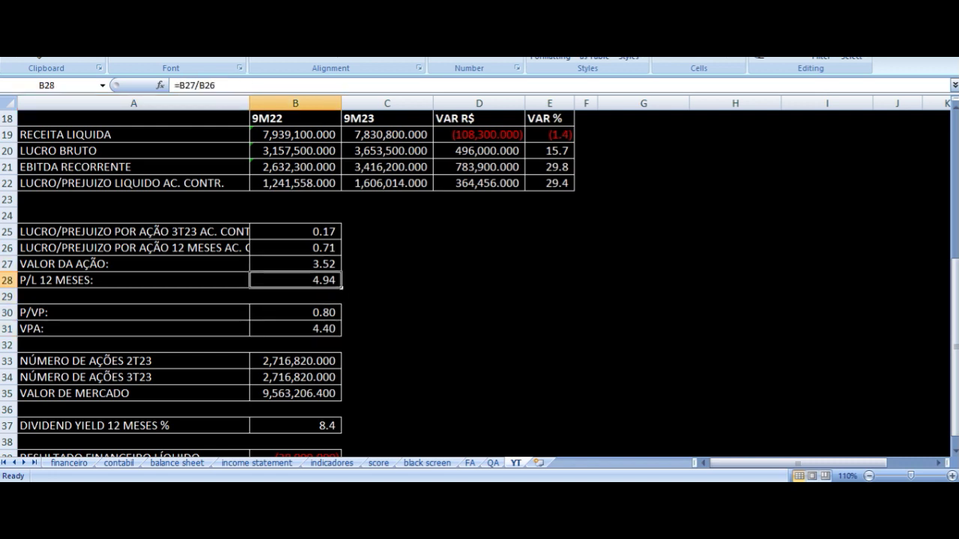
key(Up)
key(Left)
key(Down)
key(Down)
key(Down)
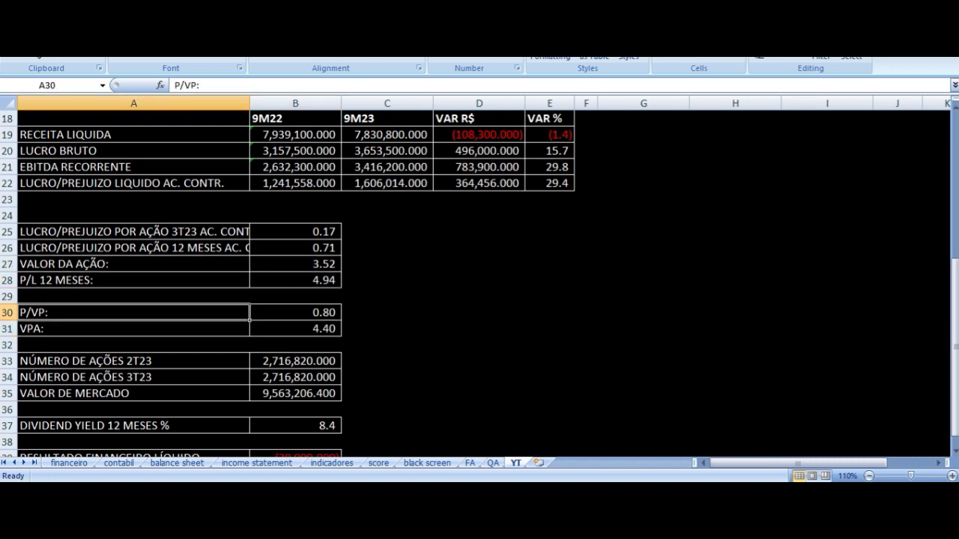
Step: Examine the P/VP value, followed by the VPA label and value
key(Right)
key(Down)
key(Left)
key(Right)
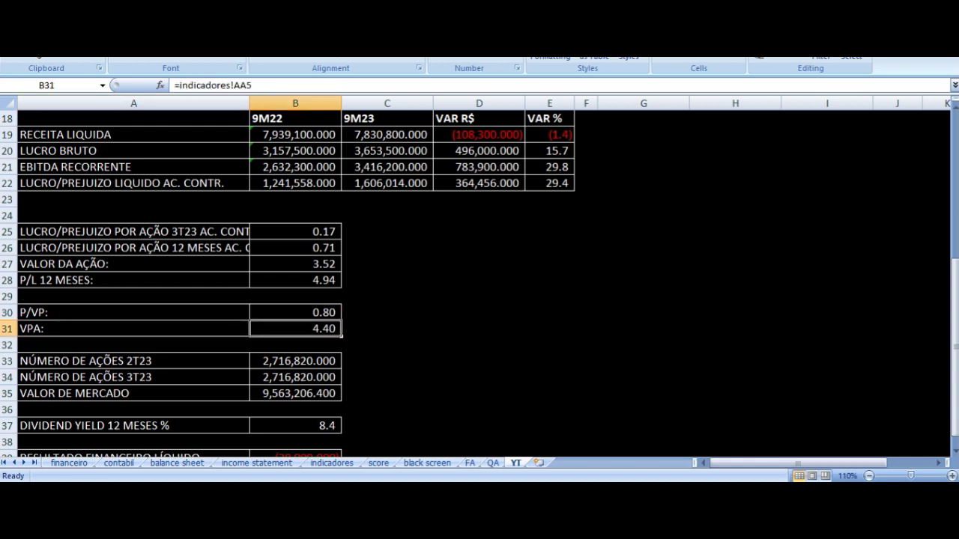
key(Left)
key(Right)
key(Left)
Step: Recheck the VALOR DA AÇÃO label and its value for comparison with the VPA
key(Up)
key(Up)
key(Up)
key(Up)
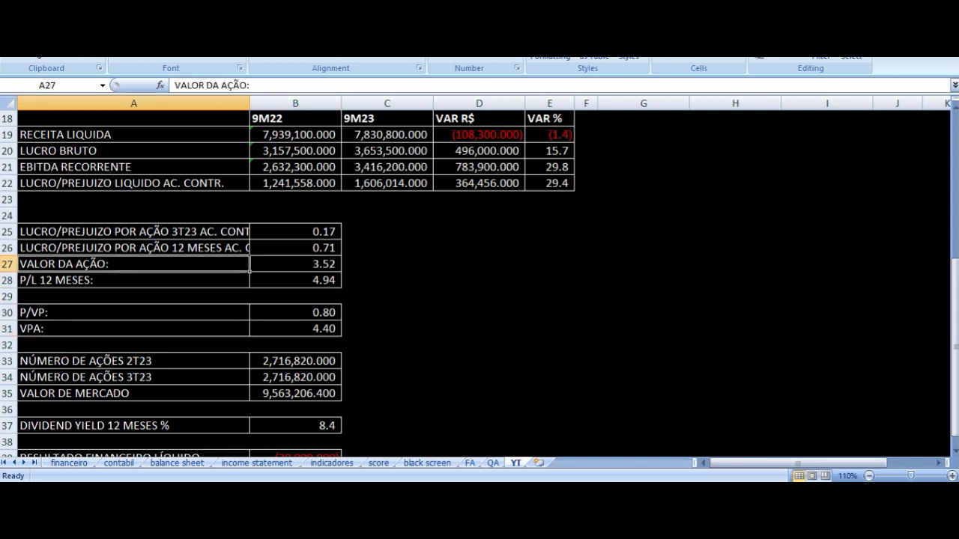
key(Right)
key(Left)
key(Right)
Step: Move on to the NÚMERO DE AÇÕES 2T23 row and check its label and value
key(Down)
key(Down)
key(Down)
key(Down)
key(Down)
key(Down)
key(Up)
key(Down)
key(Left)
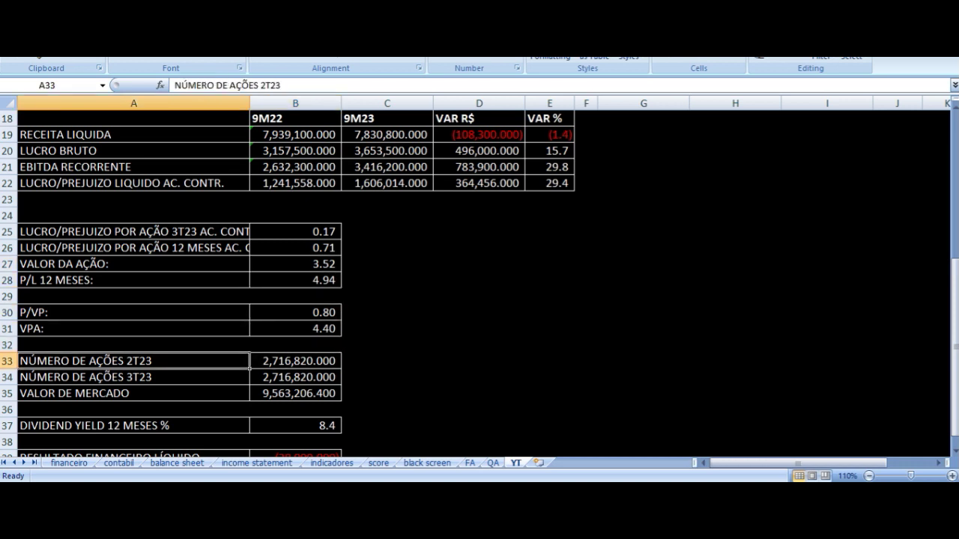
key(Right)
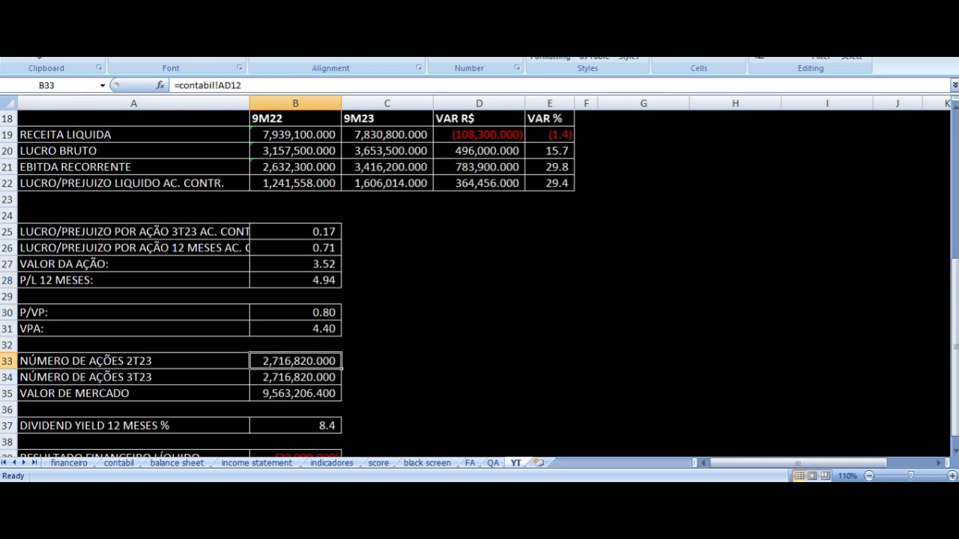
Step: Check the NÚMERO DE AÇÕES 3T23 and VALOR DE MERCADO rows, covering their labels and values
key(Left)
key(Down)
key(Right)
key(Down)
key(Left)
key(Right)
Step: Check the DIVIDEND YIELD 12 MESES % label and its value
key(Down)
key(Down)
key(Left)
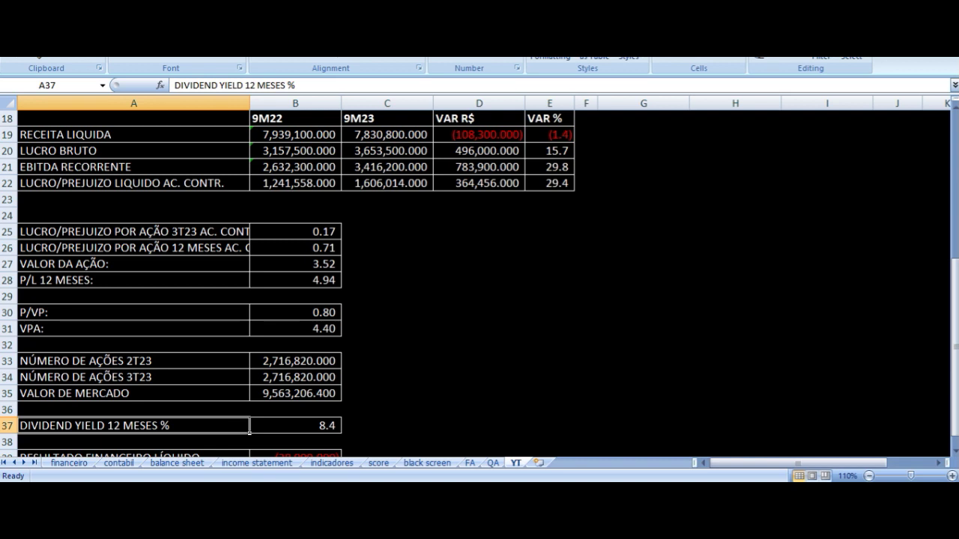
key(Right)
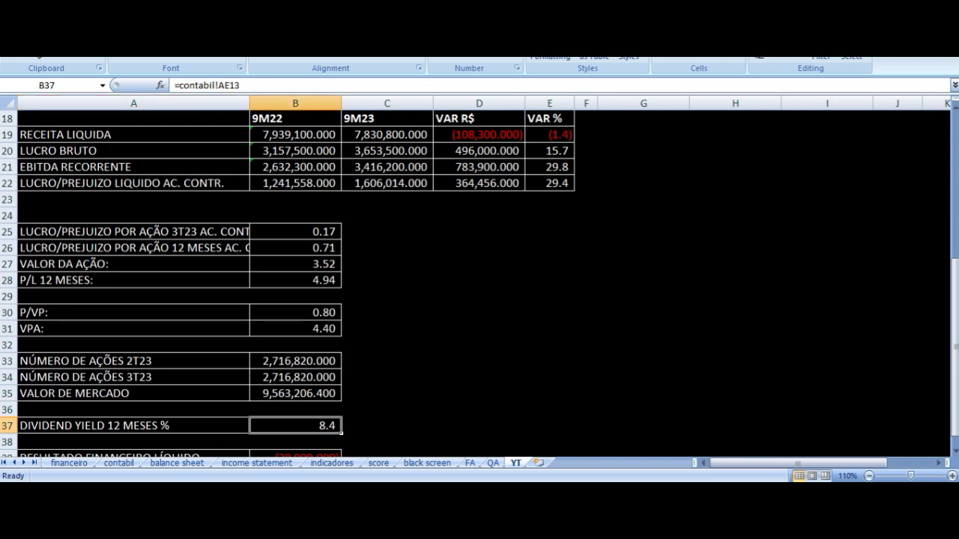
Step: Check the RESULTADO FINANCEIRO LÍQUIDO label and its value
key(Down)
key(Down)
key(Down)
key(Down)
key(Up)
key(Up)
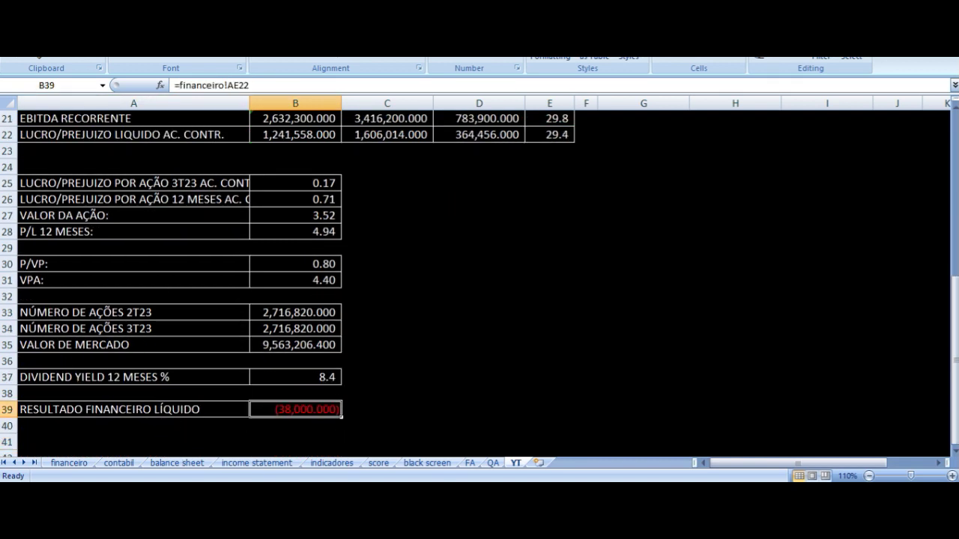
key(Left)
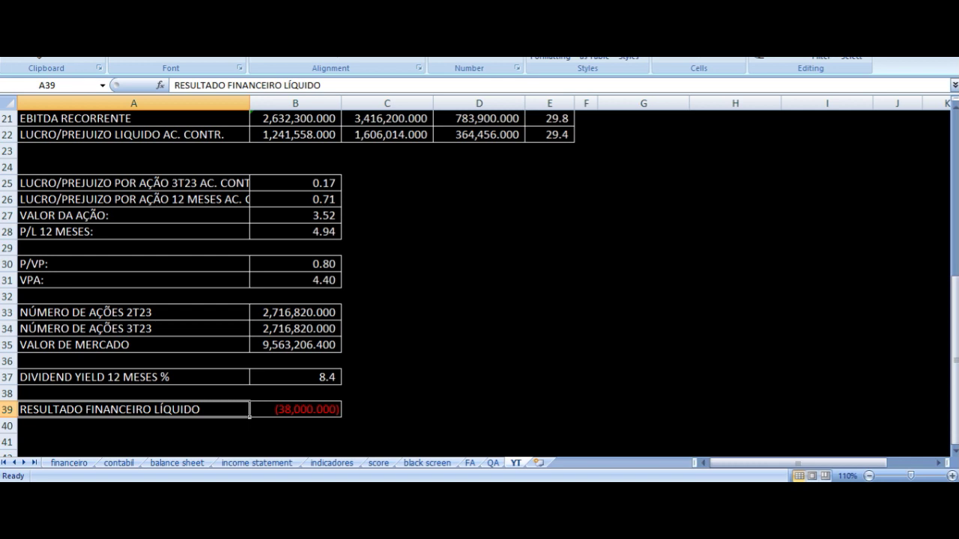
key(Right)
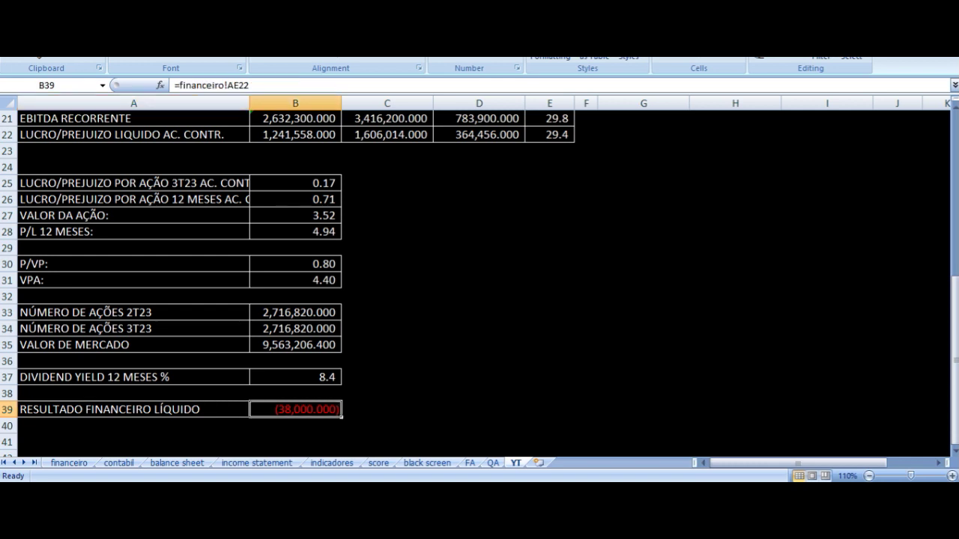
Step: Highlight the 2T23 versus 3T23 tables and the 9M22 versus 9M23 tables, clear the selection and return to the sheet's first rows
scroll(503, 331, up, 7)
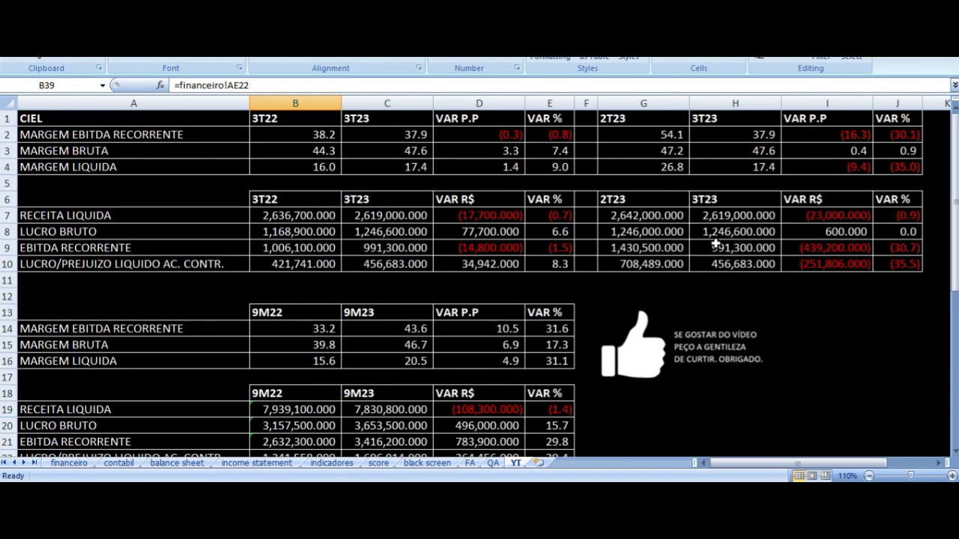
drag(658, 119, 874, 259)
scroll(405, 274, down, 2)
drag(142, 215, 536, 357)
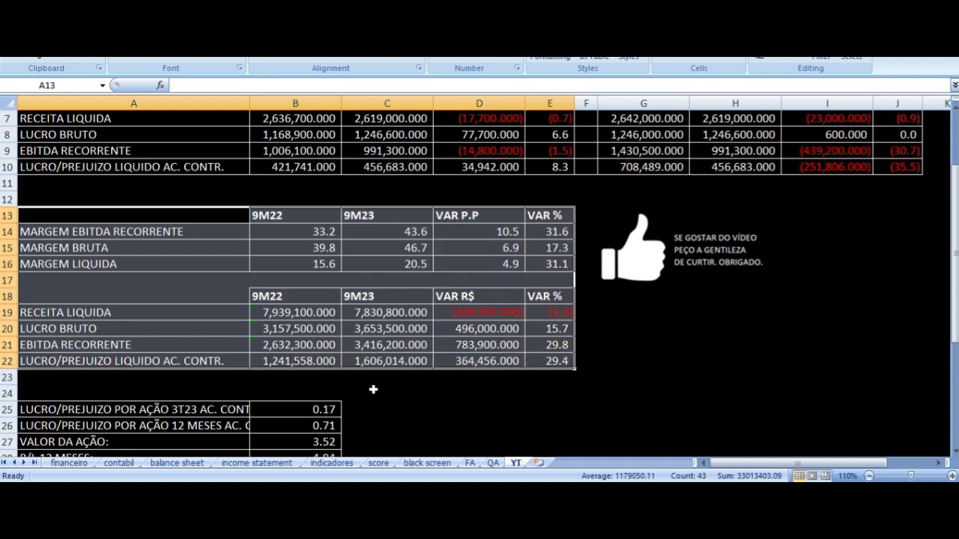
click(388, 389)
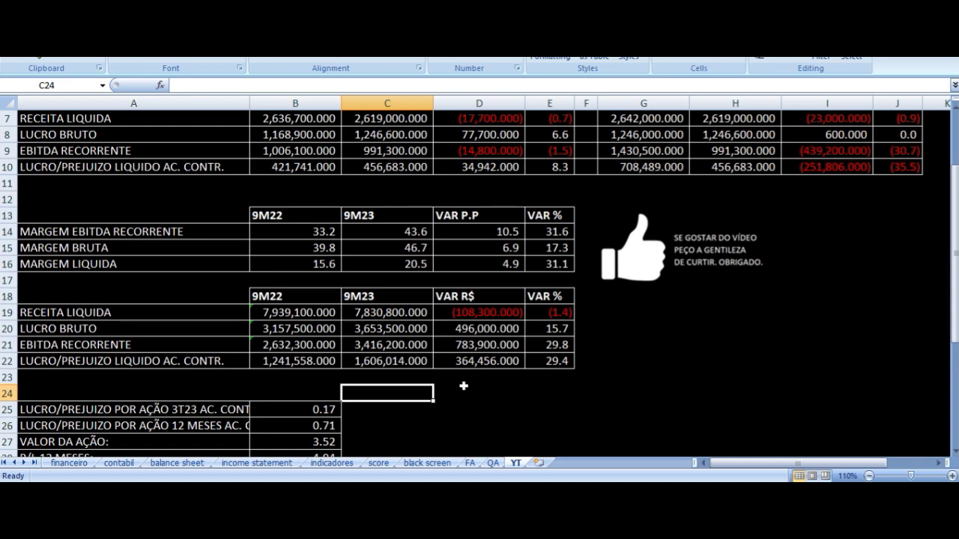
scroll(463, 386, up, 2)
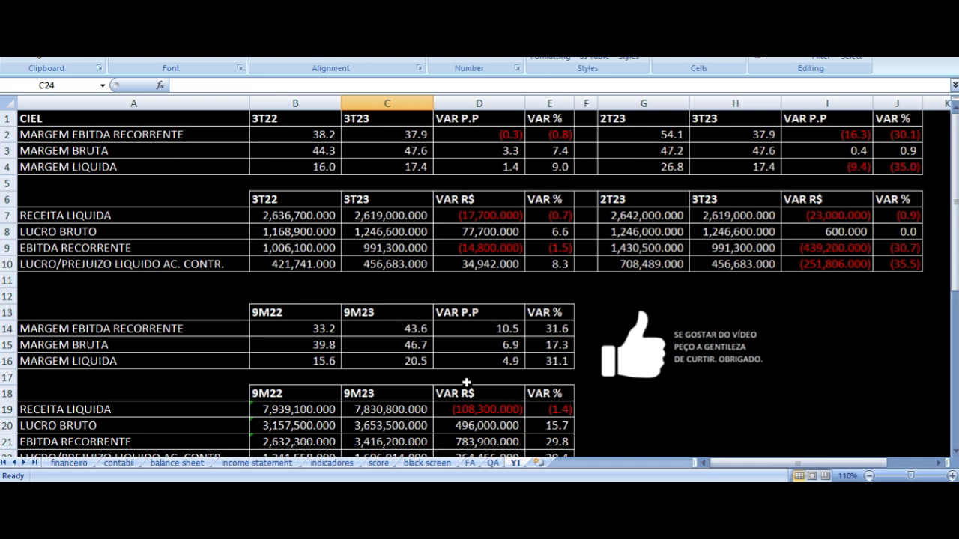